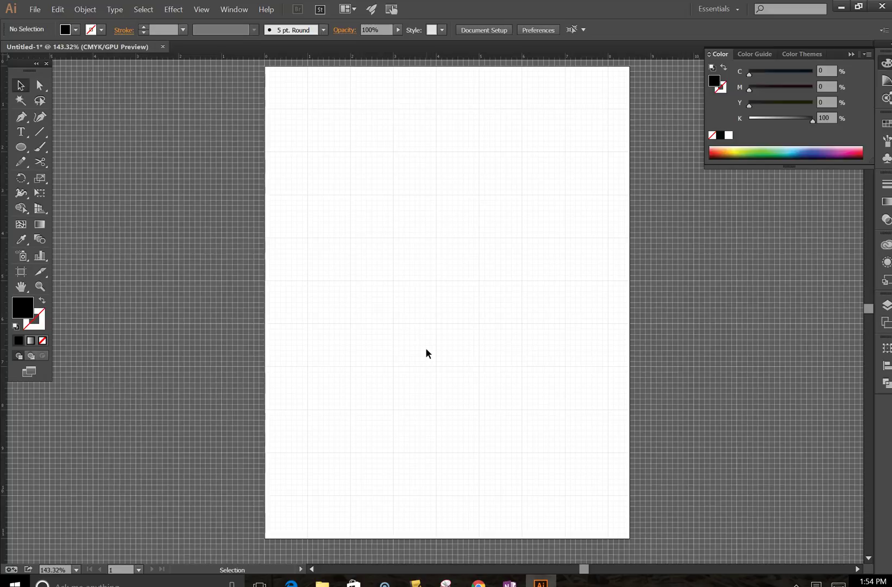
# Add the point text WISCONSIN in the upper part of the page with the Type tool
pyautogui.click(20, 133)
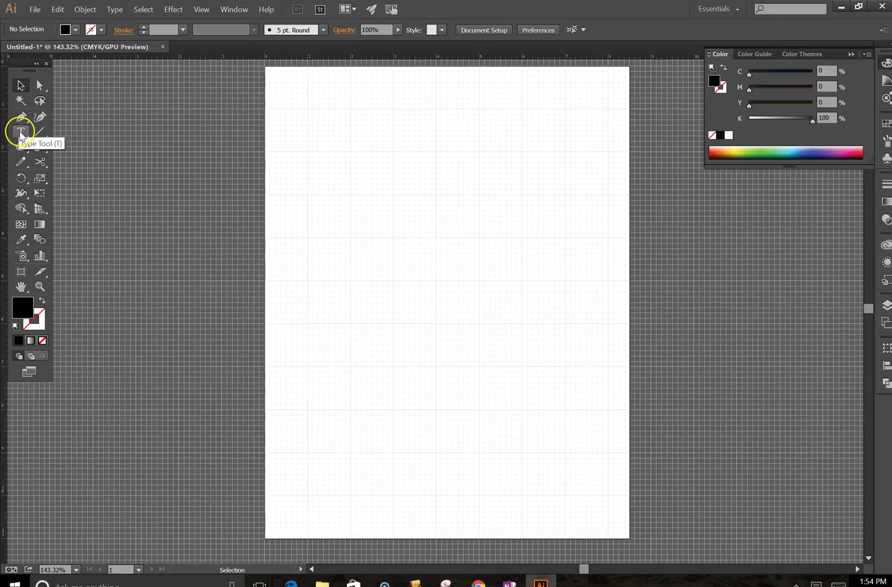
pyautogui.click(21, 134)
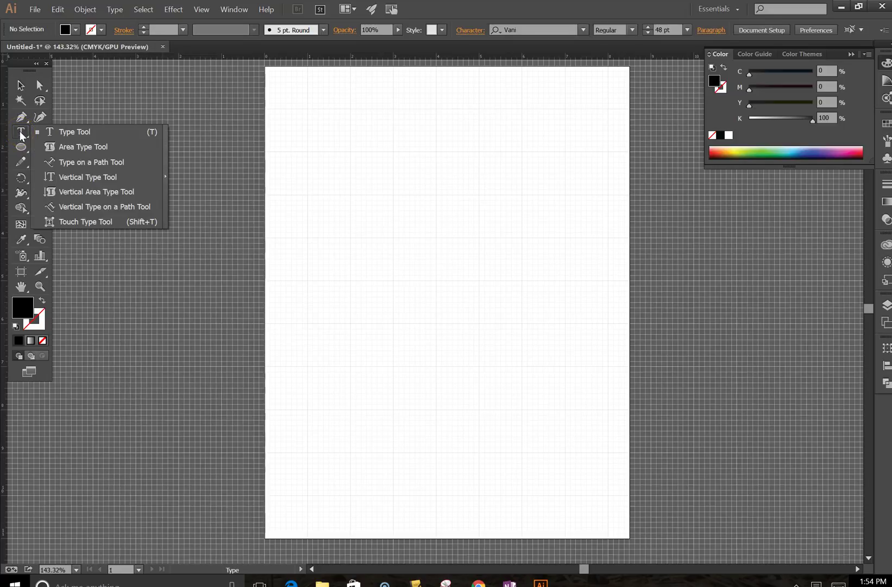
pyautogui.click(71, 136)
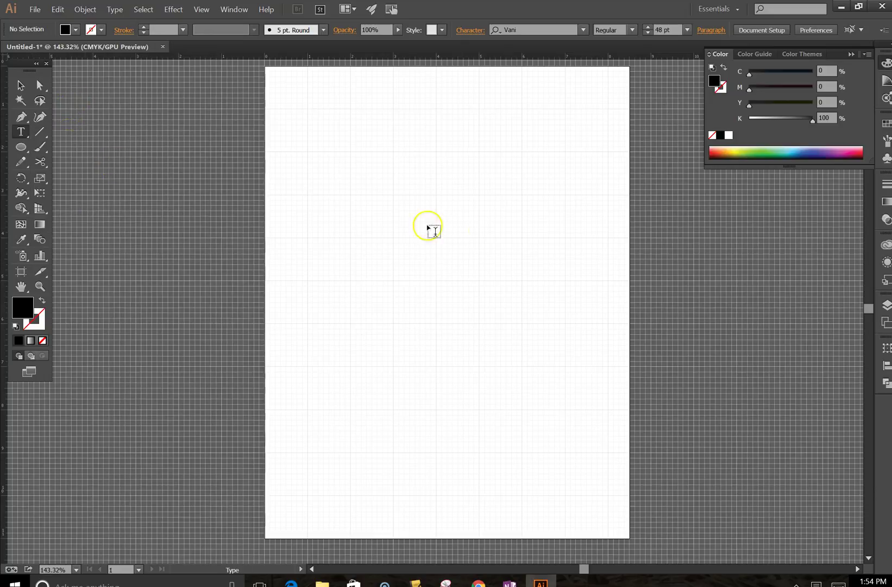
pyautogui.click(399, 184)
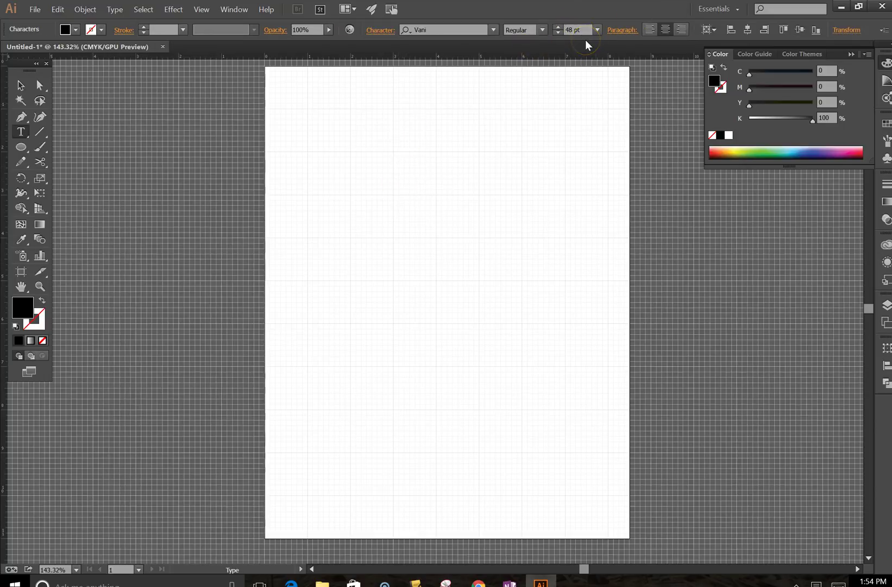
pyautogui.write('WISCONSIN')
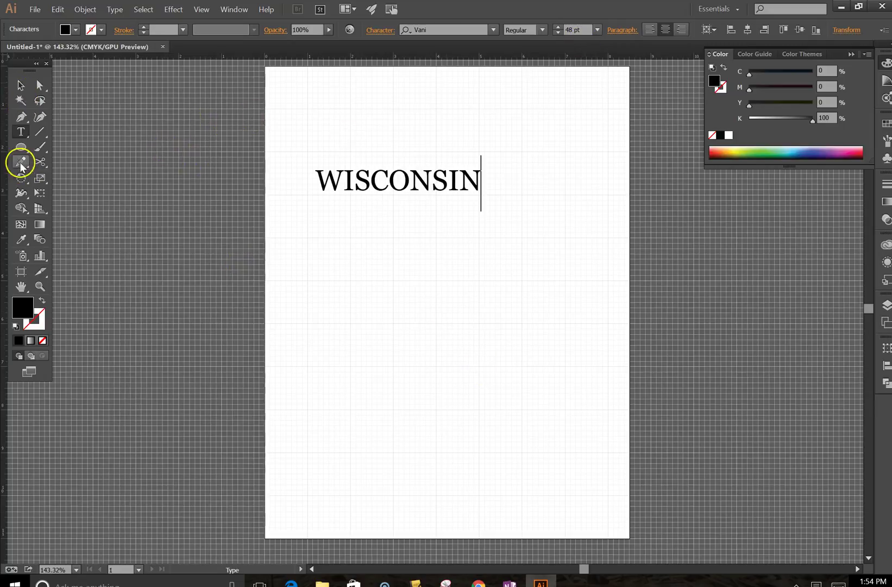
pyautogui.press('Escape')
pyautogui.click(18, 85)
# Add a separate text object reading BADGERS below WISCONSIN and move it up closer to that word
pyautogui.click(20, 131)
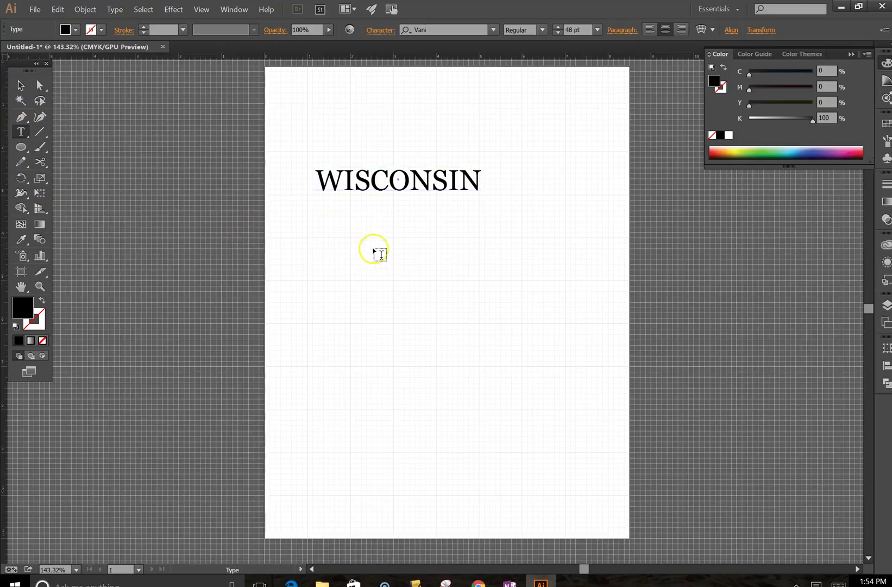
pyautogui.click(399, 256)
pyautogui.write('BADGERS')
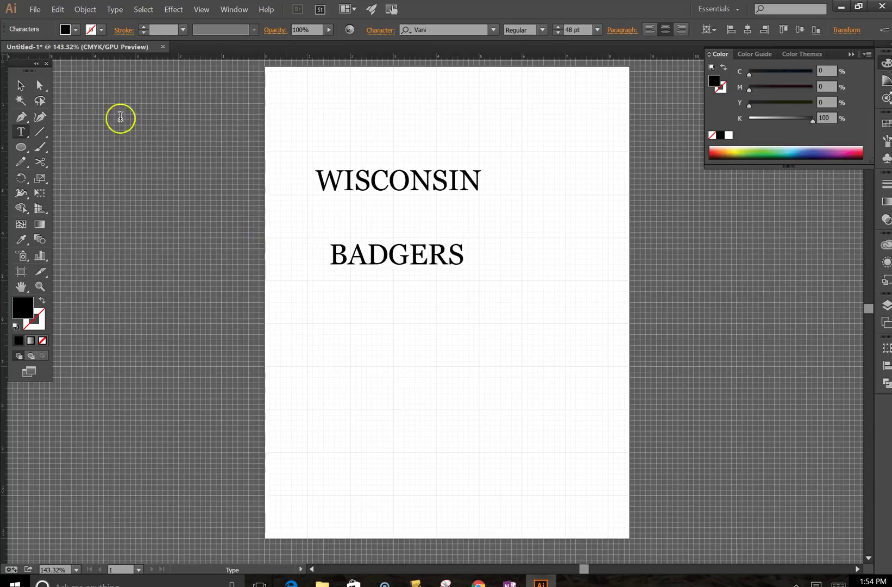
pyautogui.click(21, 87)
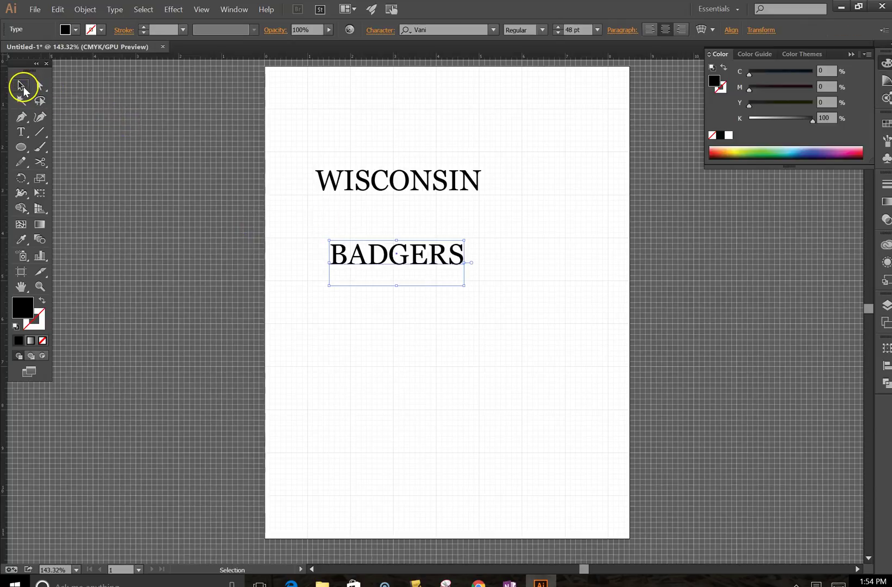
pyautogui.moveTo(387, 268); pyautogui.dragTo(386, 234)
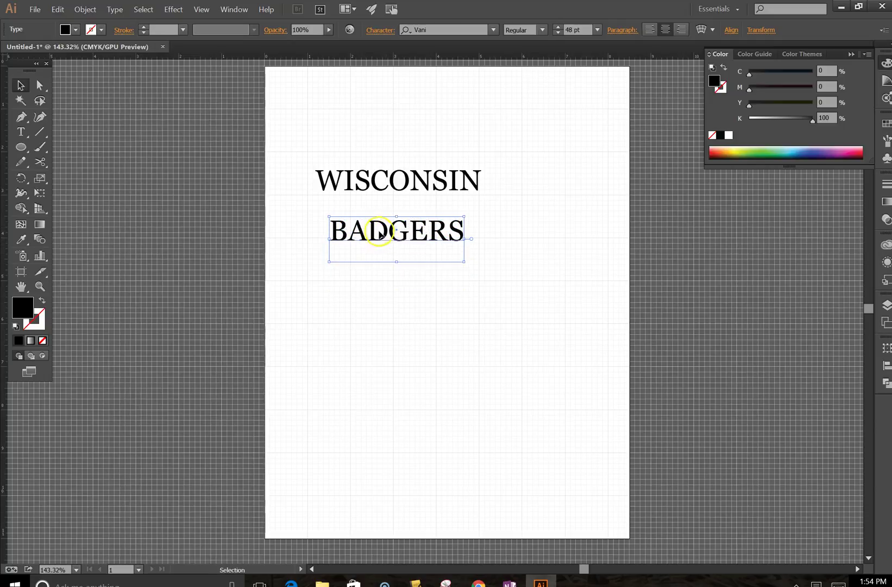
# Select both words and align them to the horizontal center of the artboard
pyautogui.click(288, 136)
pyautogui.moveTo(288, 136); pyautogui.dragTo(550, 275)
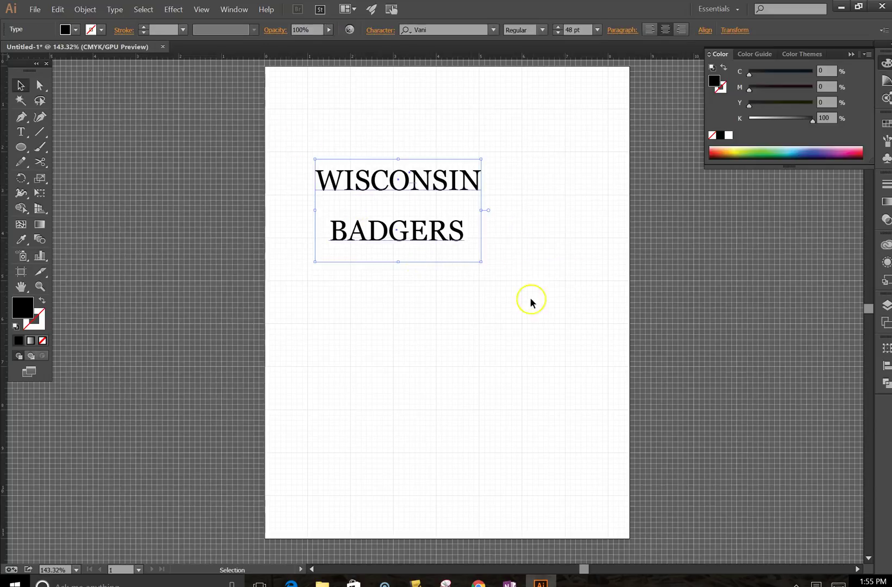
pyautogui.click(705, 30)
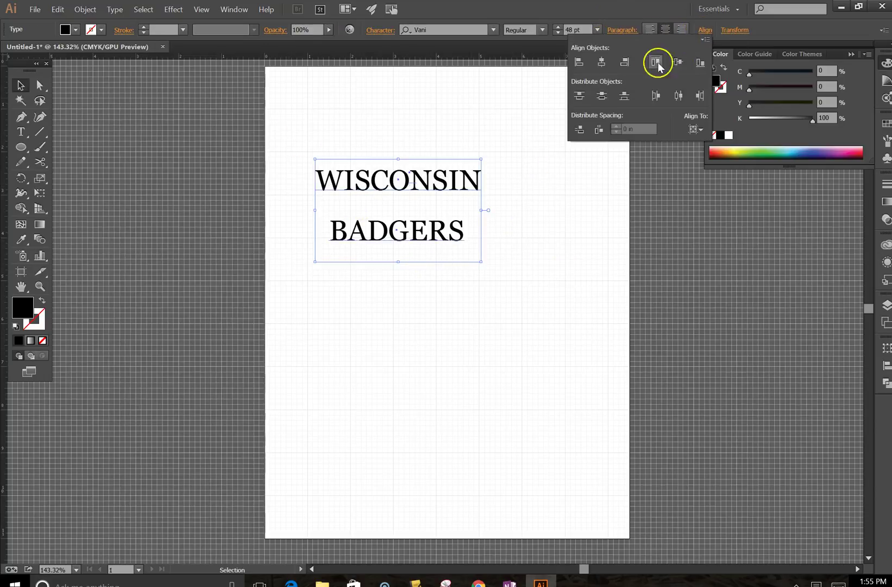
pyautogui.click(602, 63)
pyautogui.click(20, 86)
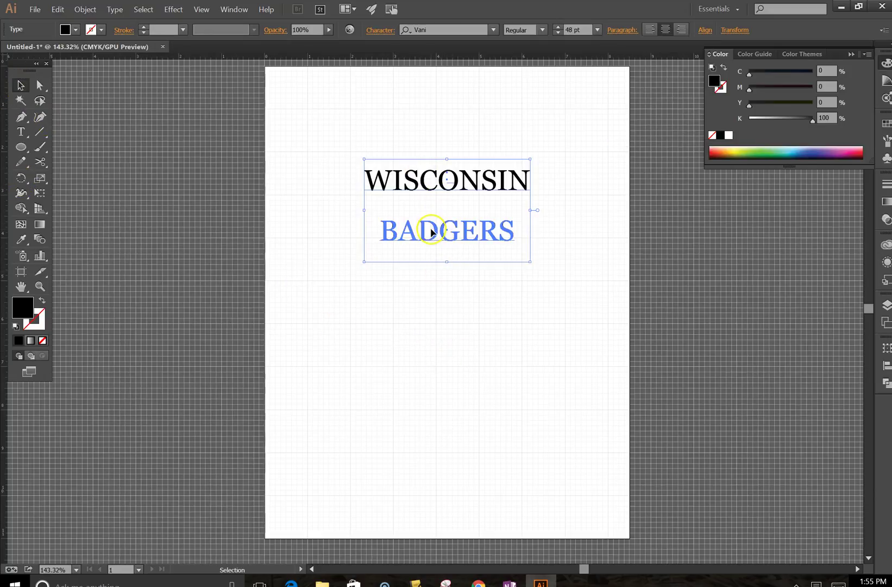
# Move WISCONSIN near the upper edge of the page and place BADGERS just beneath it
pyautogui.moveTo(435, 253); pyautogui.dragTo(443, 301)
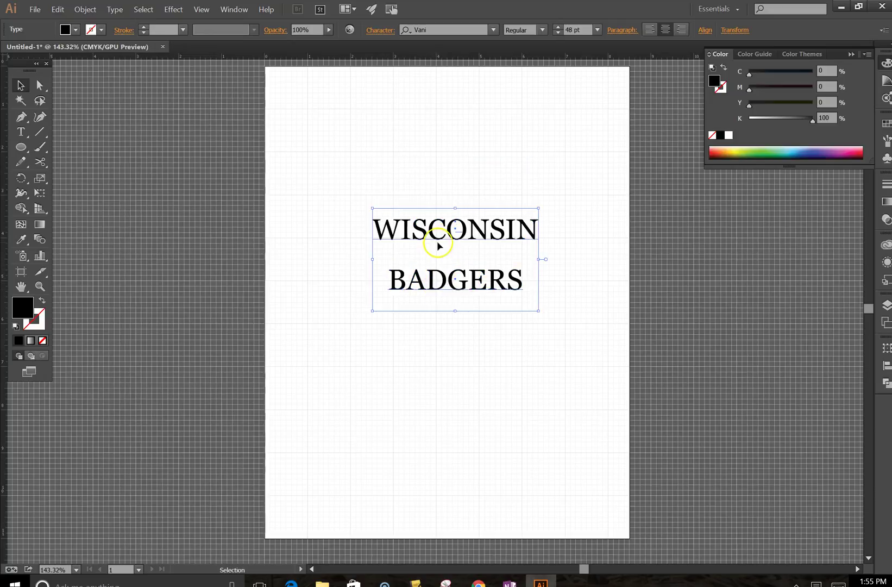
pyautogui.click(429, 183)
pyautogui.moveTo(438, 229); pyautogui.dragTo(448, 145)
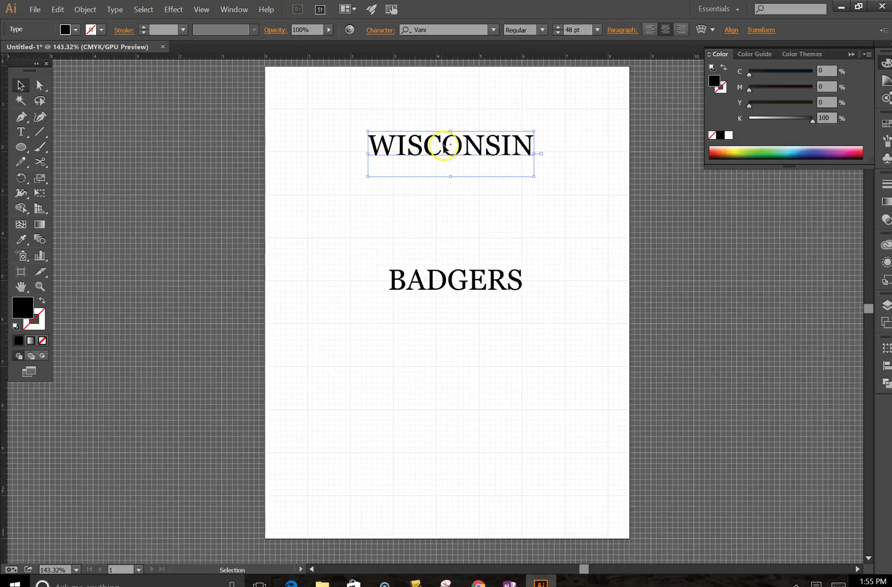
pyautogui.moveTo(479, 278); pyautogui.dragTo(464, 194)
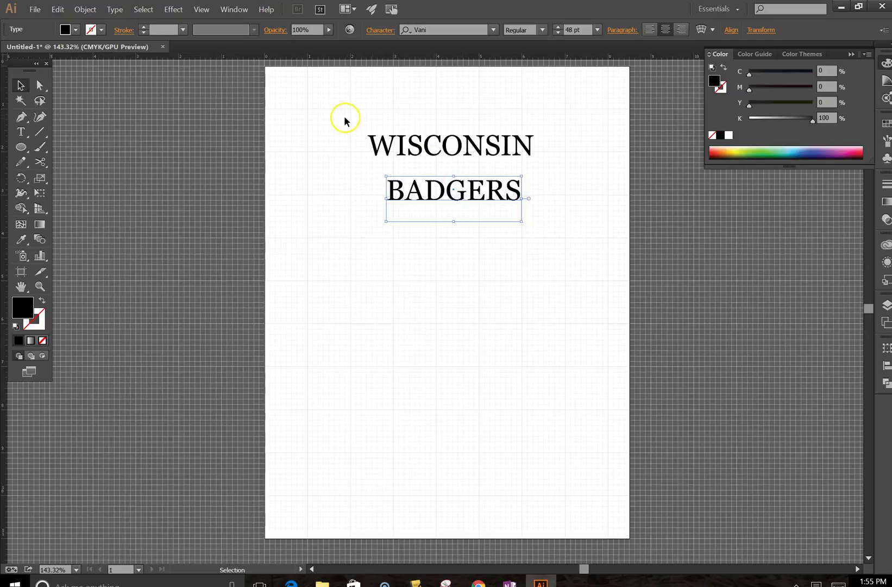
# Center the repositioned WISCONSIN and BADGERS horizontally on the artboard again, and clear the selection
pyautogui.moveTo(341, 107); pyautogui.dragTo(573, 238)
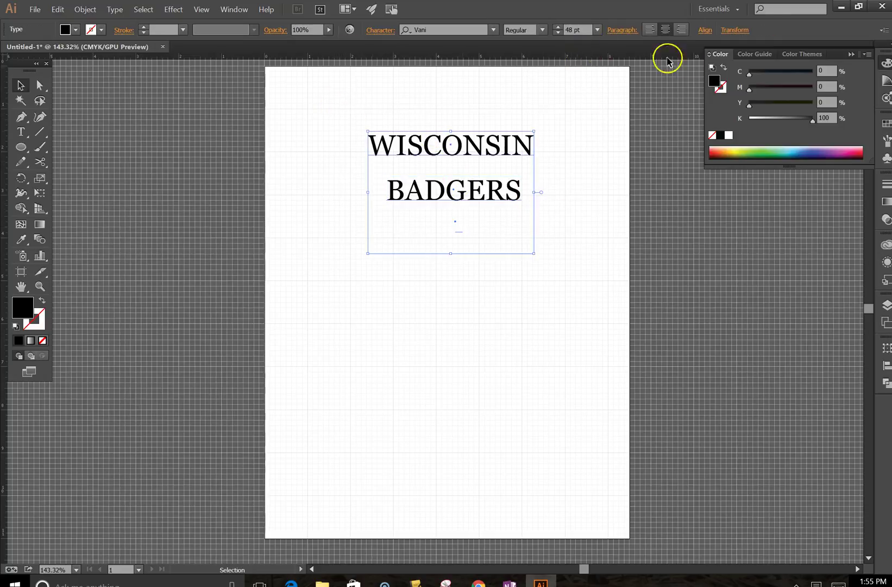
pyautogui.click(703, 29)
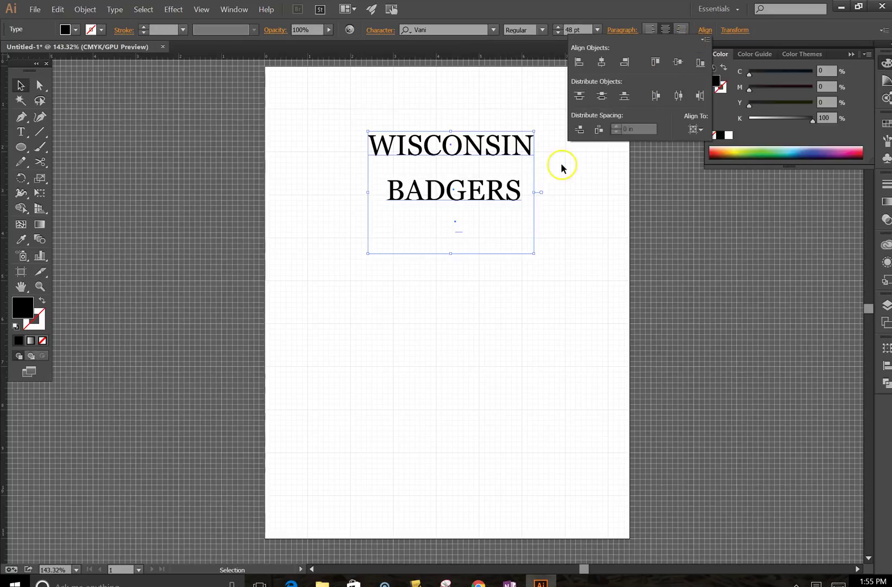
pyautogui.click(601, 64)
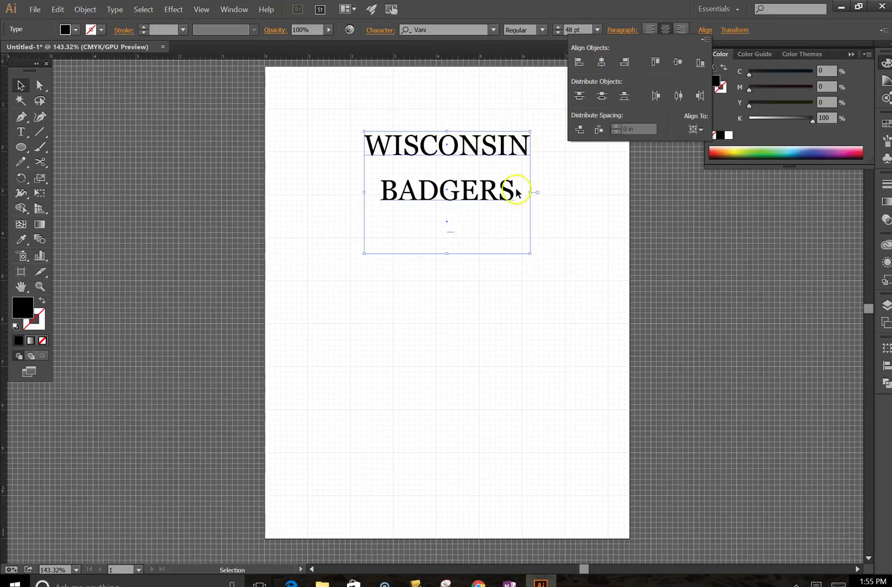
pyautogui.click(412, 357)
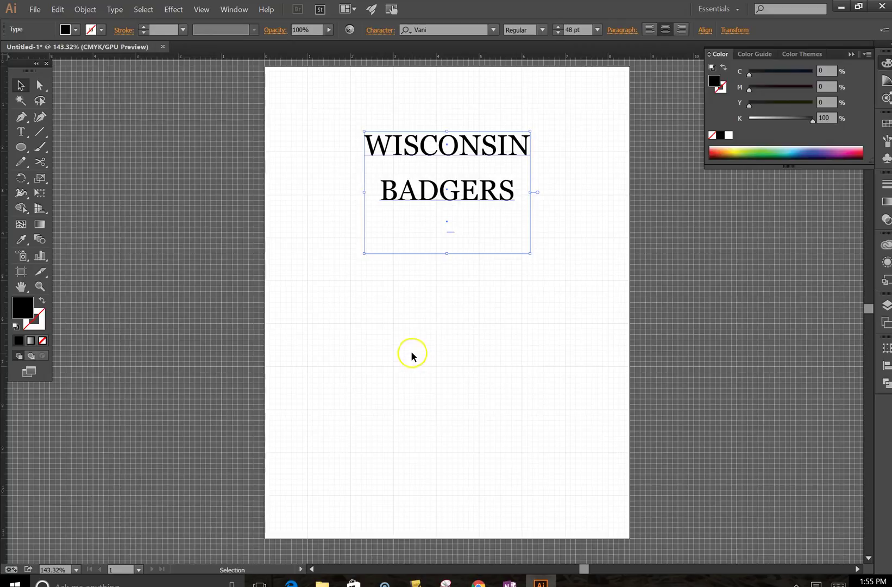
pyautogui.click(349, 183)
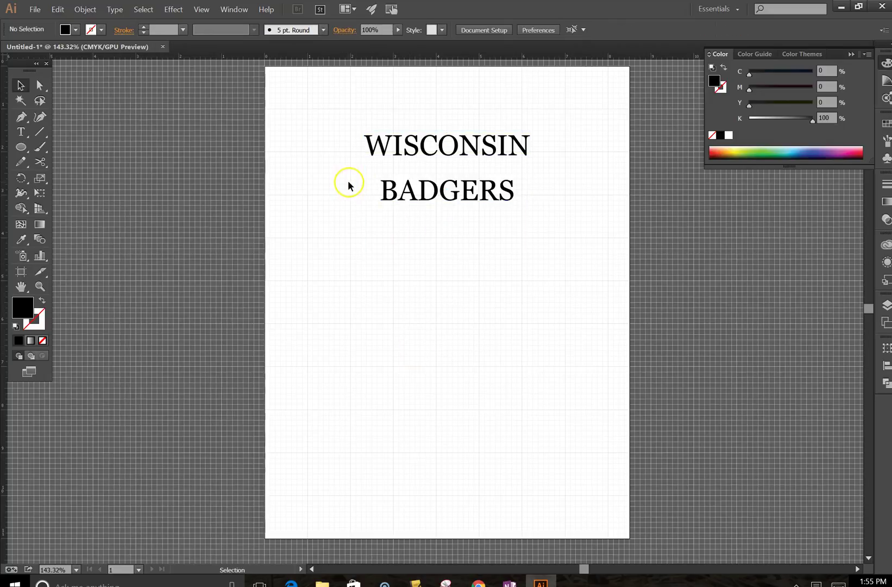
# Start an Arc warp effect on WISCONSIN and try upward and downward bends, ending with a horizontal bend of 60%
pyautogui.click(413, 148)
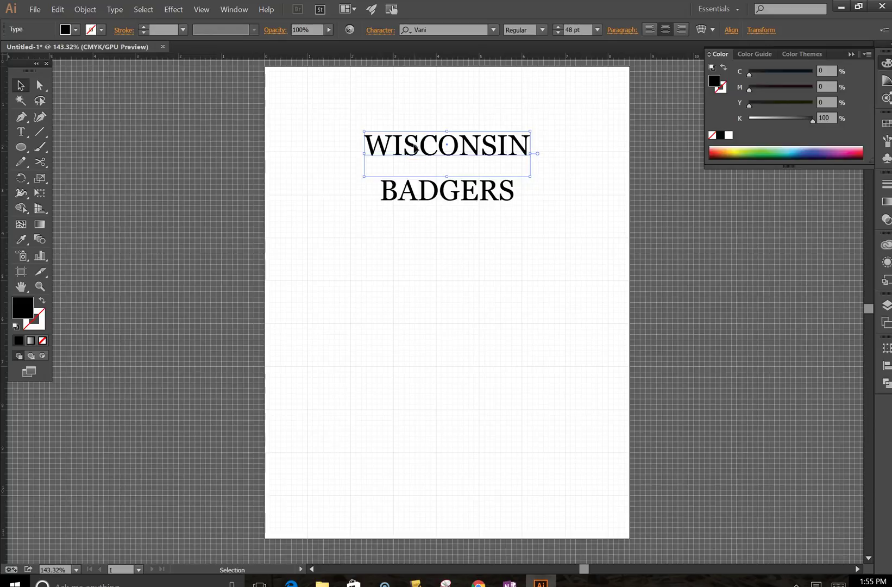
pyautogui.click(170, 11)
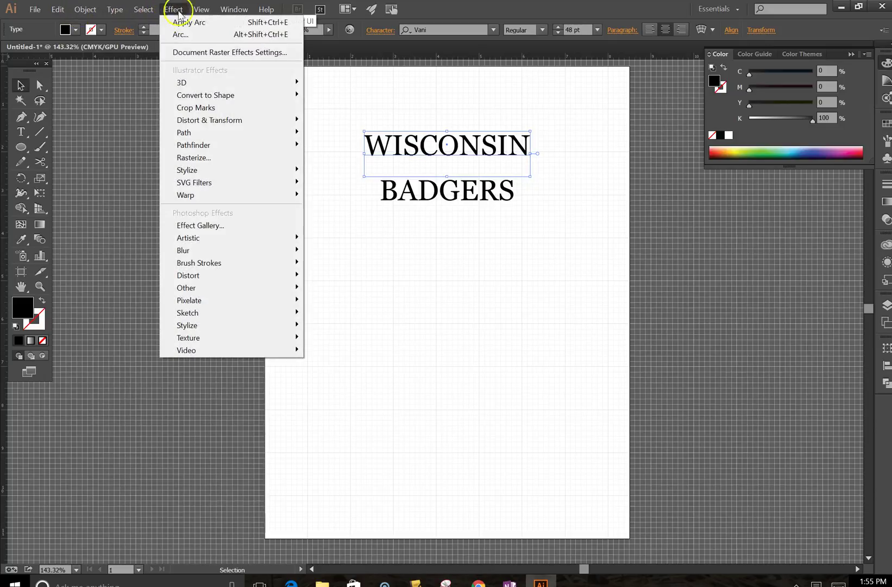
pyautogui.moveTo(195, 195)
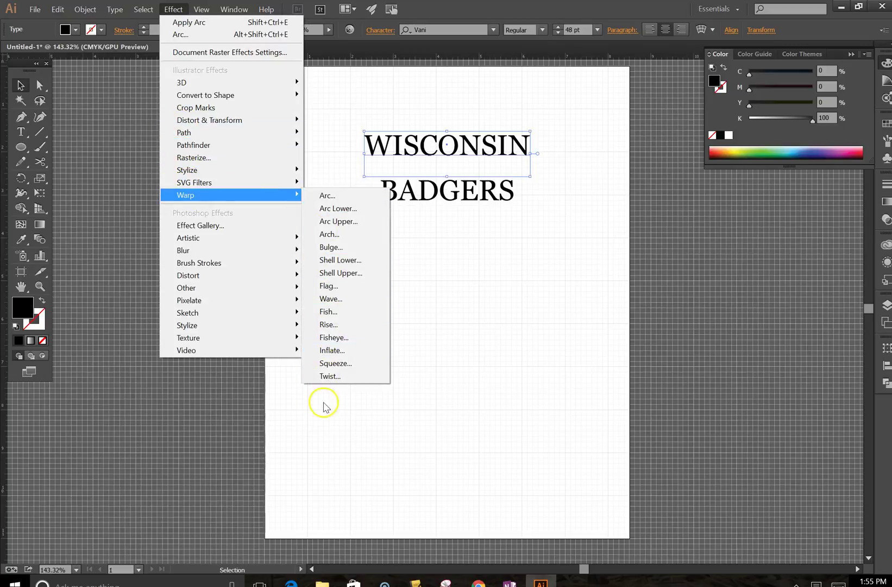
pyautogui.click(336, 197)
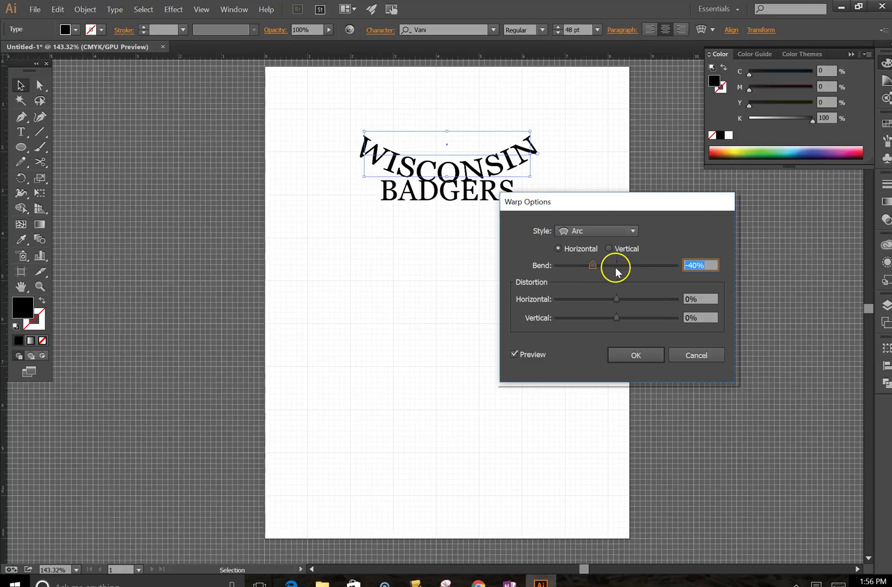
pyautogui.moveTo(594, 266); pyautogui.dragTo(659, 266)
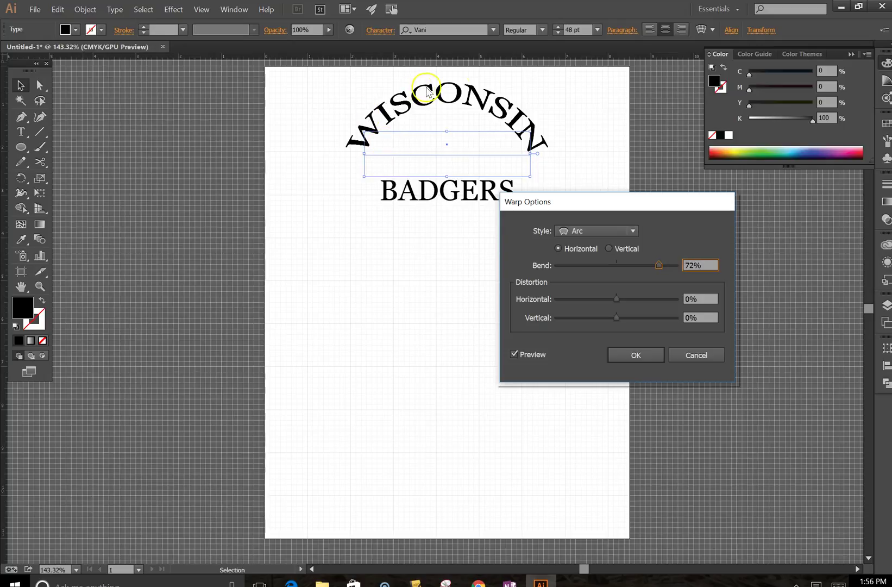
pyautogui.moveTo(659, 265); pyautogui.dragTo(596, 269)
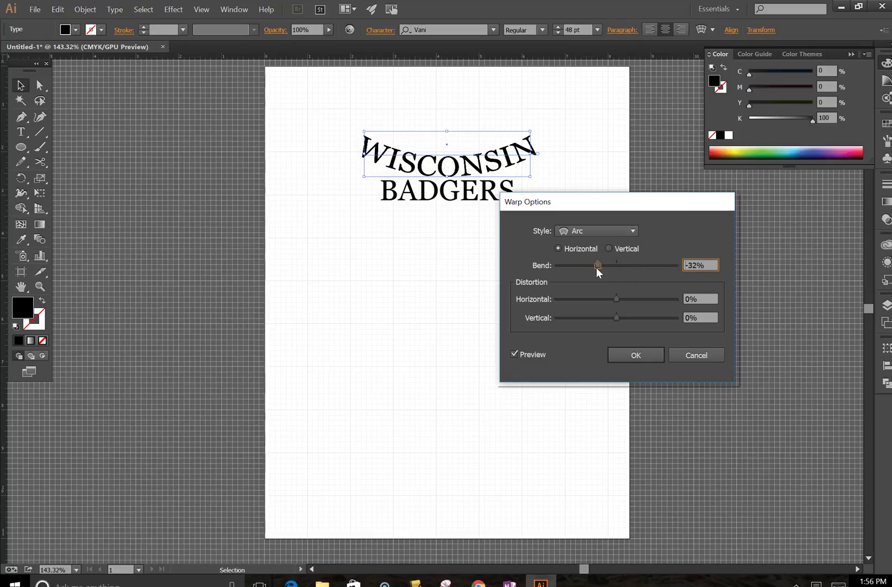
pyautogui.moveTo(596, 268); pyautogui.dragTo(651, 268)
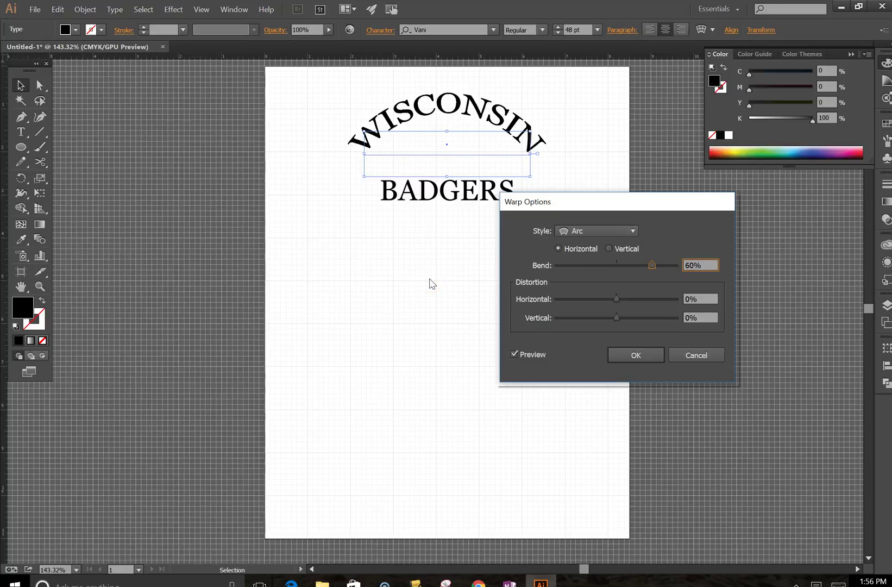
# Try 44% horizontal distortion, -49% vertical distortion and the Vertical orientation on the arc, resetting distortions to 0% and orientation to Horizontal
pyautogui.click(616, 300)
pyautogui.moveTo(616, 300); pyautogui.dragTo(643, 300)
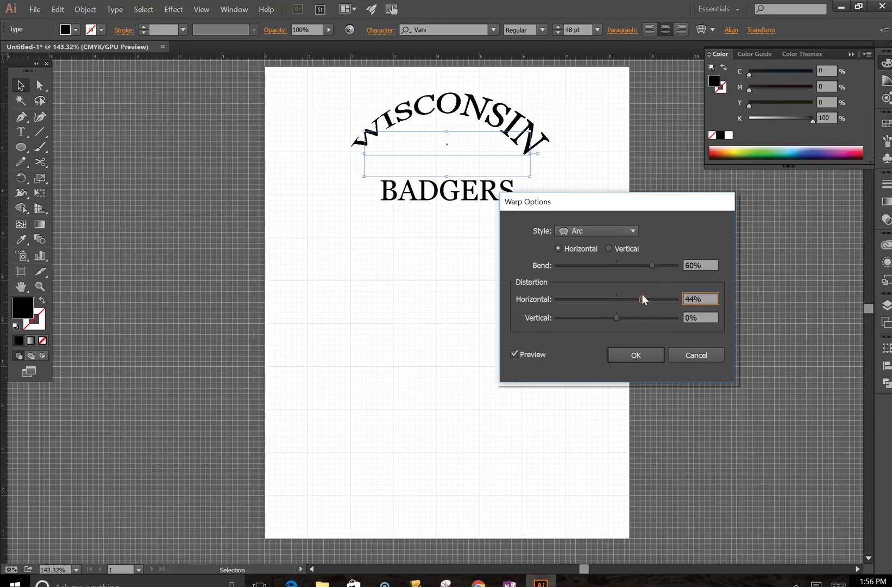
pyautogui.moveTo(642, 299); pyautogui.dragTo(594, 322)
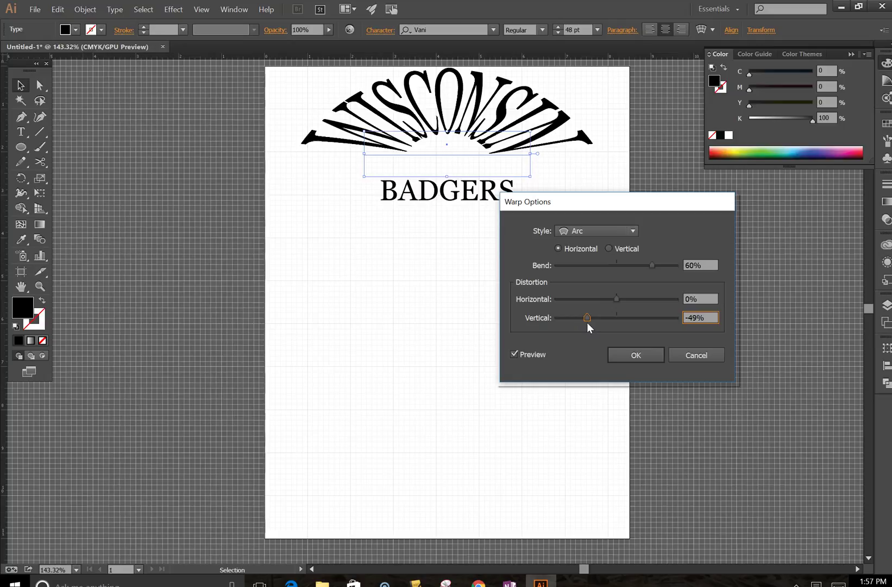
pyautogui.moveTo(587, 321); pyautogui.dragTo(615, 324)
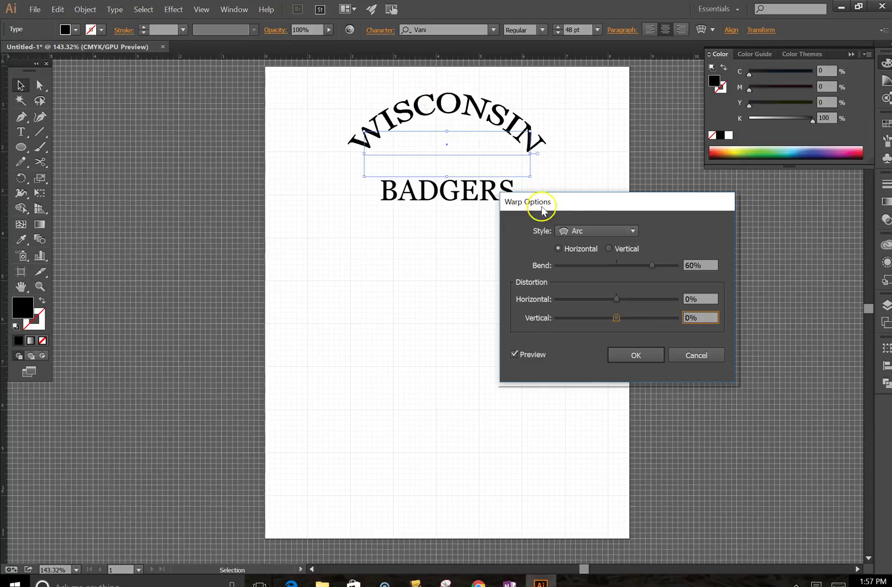
pyautogui.click(608, 249)
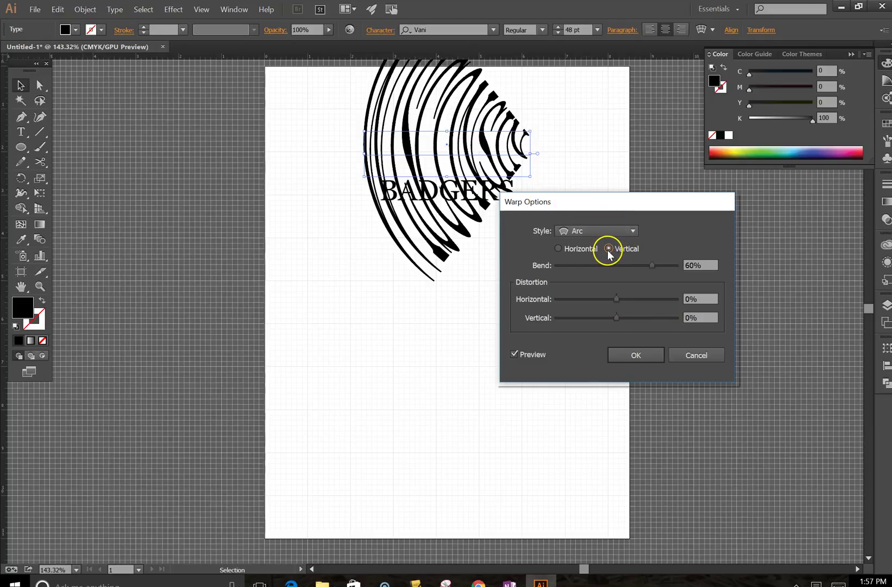
pyautogui.click(558, 249)
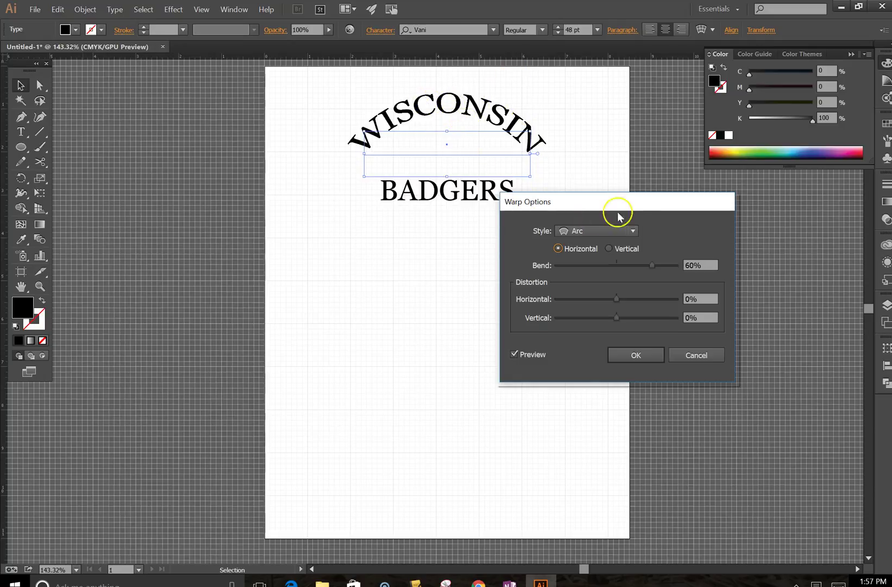
# Change the warp style of WISCONSIN to Arc Lower and reduce its bend to 3%
pyautogui.click(634, 232)
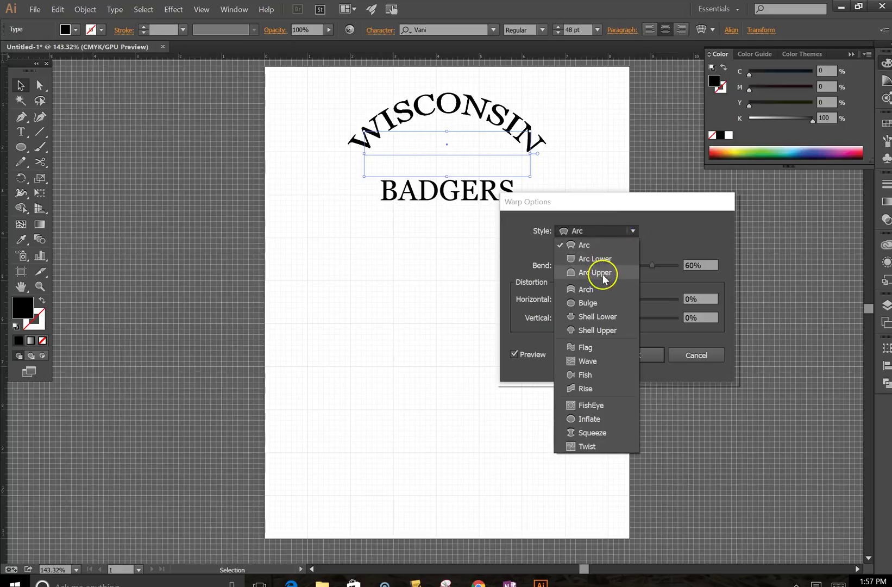
pyautogui.click(603, 260)
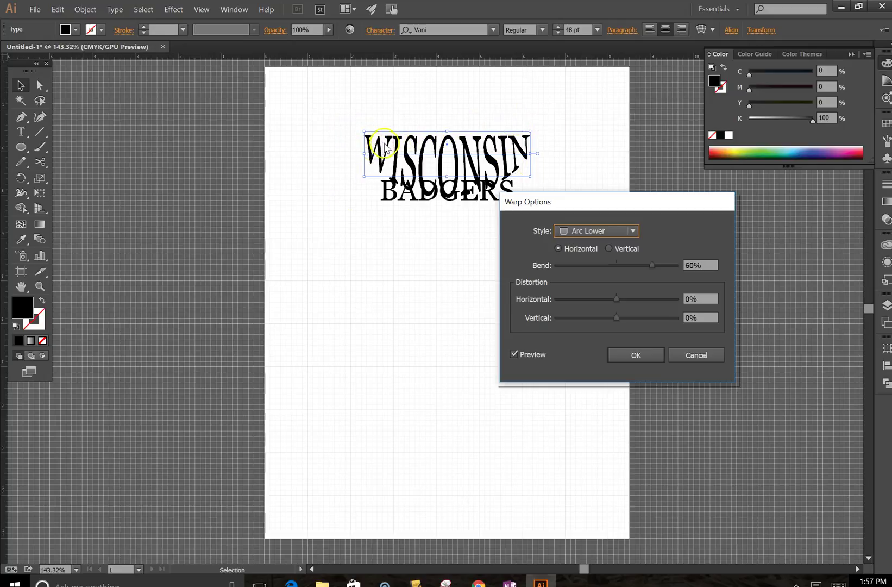
pyautogui.moveTo(652, 270); pyautogui.dragTo(618, 269)
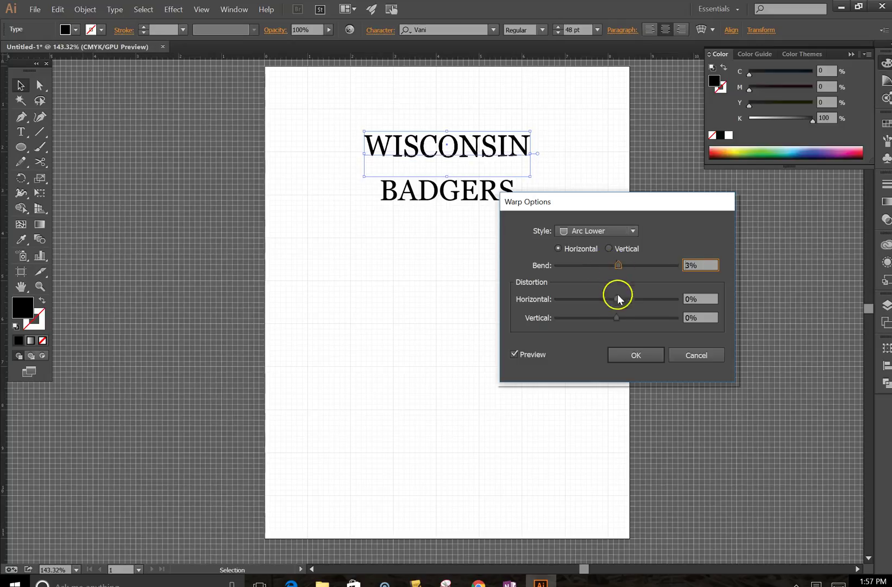
# Try -43% horizontal distortion on the Arc Lower warp, reset it to 0%, and switch to Arc Upper with a 25% bend
pyautogui.moveTo(615, 299); pyautogui.dragTo(590, 301)
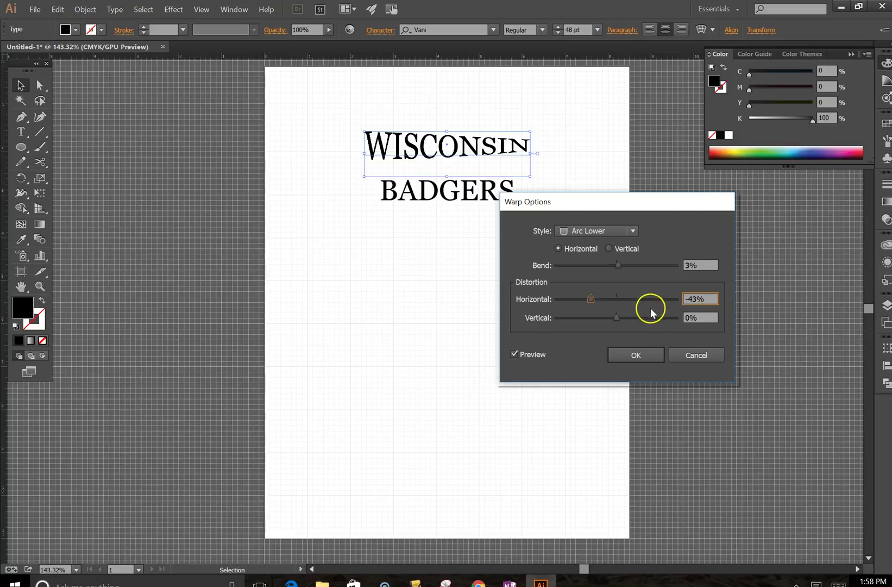
pyautogui.click(710, 296)
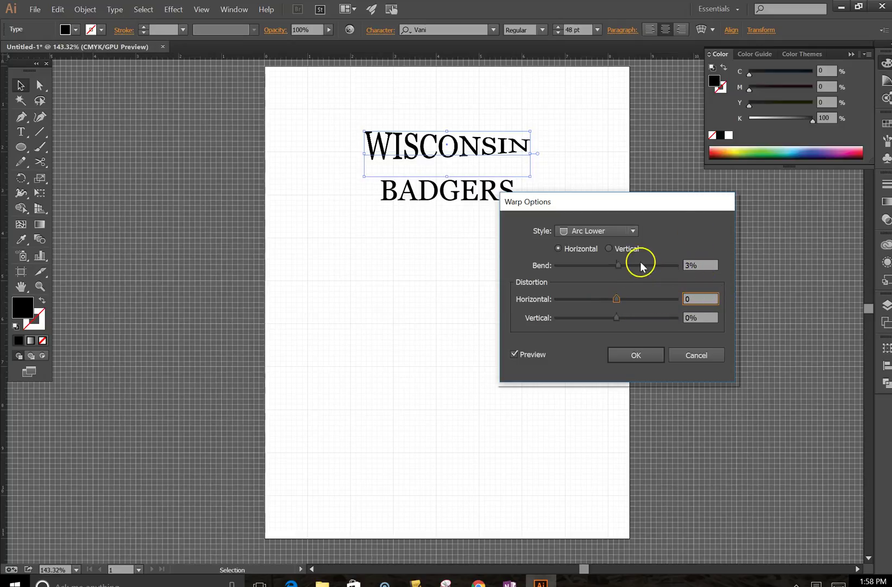
pyautogui.click(631, 231)
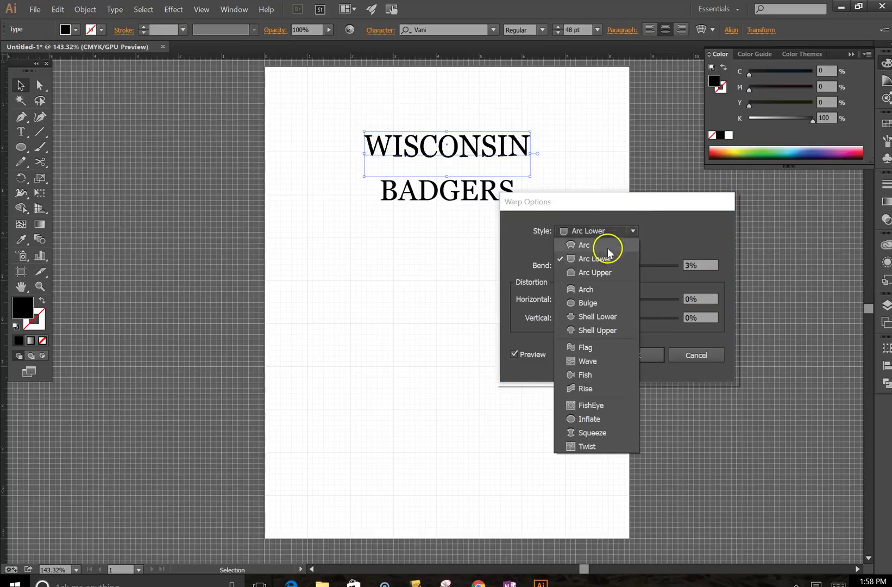
pyautogui.click(608, 273)
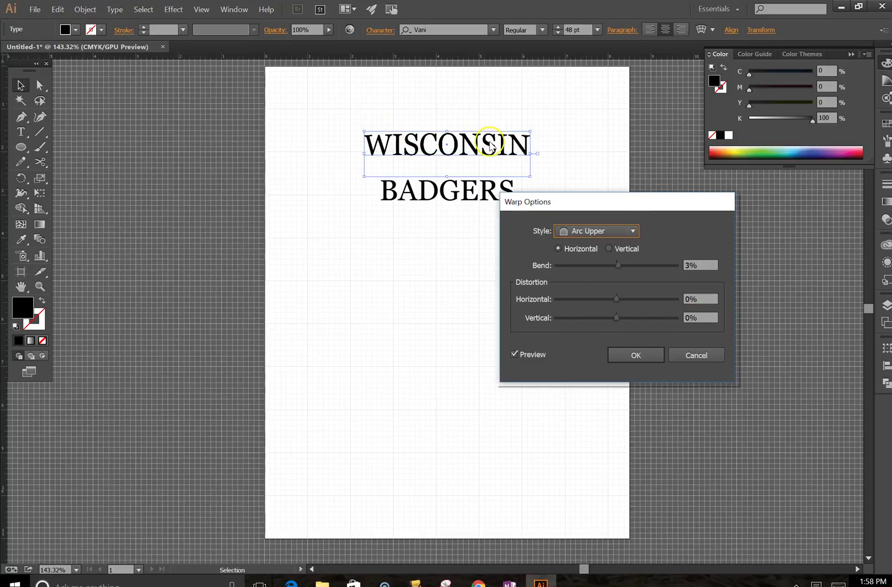
pyautogui.moveTo(619, 266)
pyautogui.mouseDown()
pyautogui.moveTo(639, 267)
pyautogui.moveTo(633, 269)
pyautogui.mouseUp()
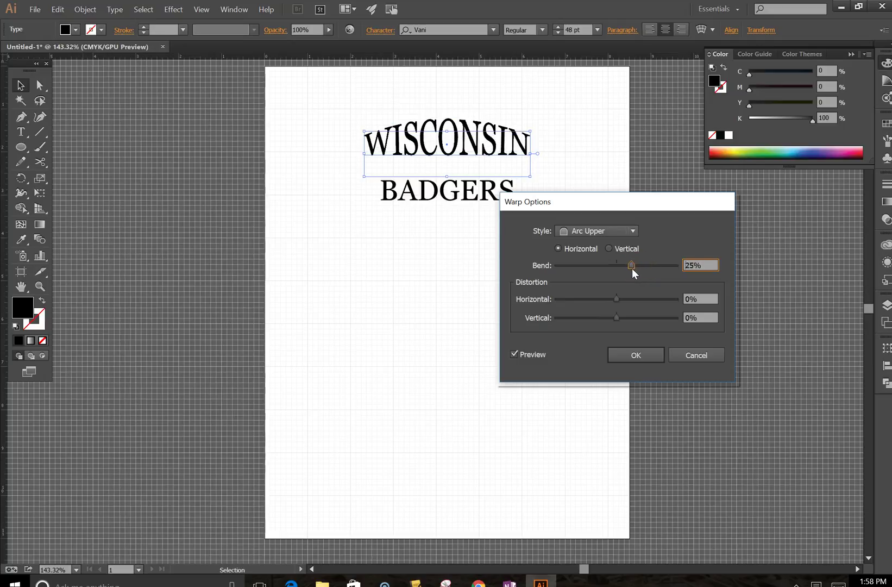
# Change the warp style of WISCONSIN to Arch and set its bend to 35%
pyautogui.click(631, 231)
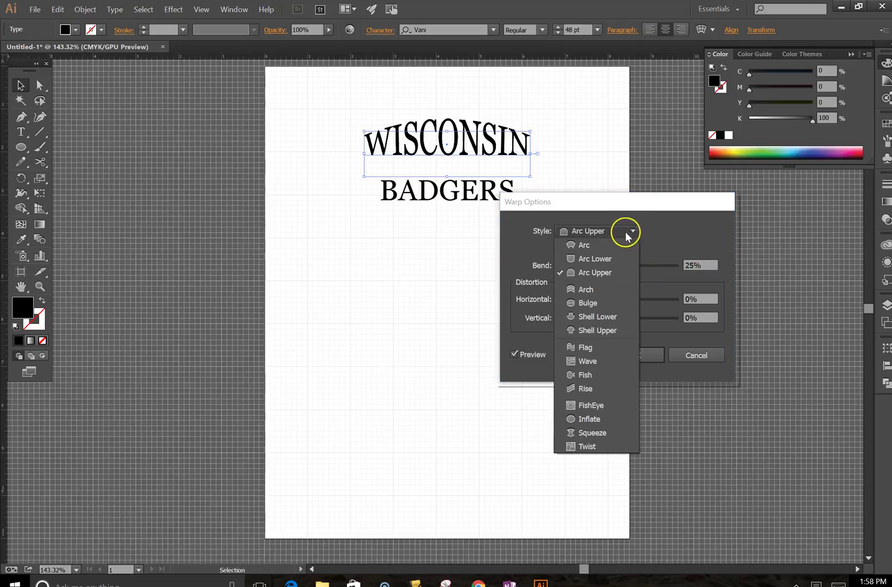
pyautogui.click(591, 290)
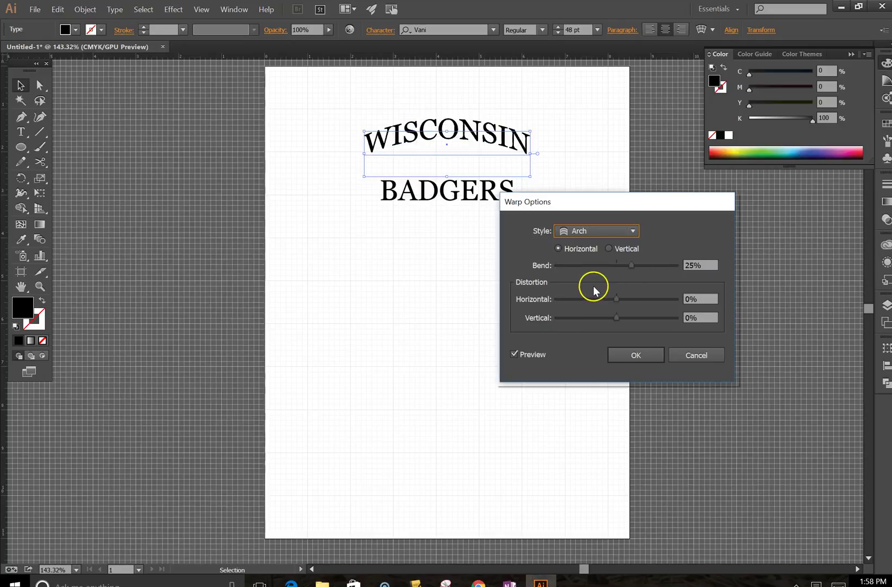
pyautogui.moveTo(630, 265)
pyautogui.mouseDown()
pyautogui.moveTo(646, 267)
pyautogui.moveTo(595, 268)
pyautogui.moveTo(637, 266)
pyautogui.mouseUp()
# Try the Bulge and Shell Lower warp styles on WISCONSIN, ending with Flag at a 32% bend
pyautogui.click(623, 231)
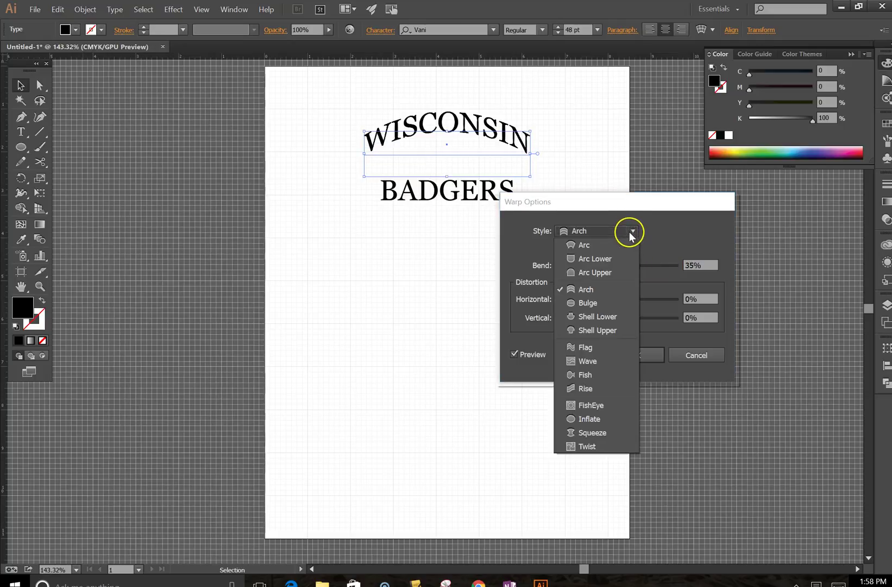
pyautogui.click(611, 302)
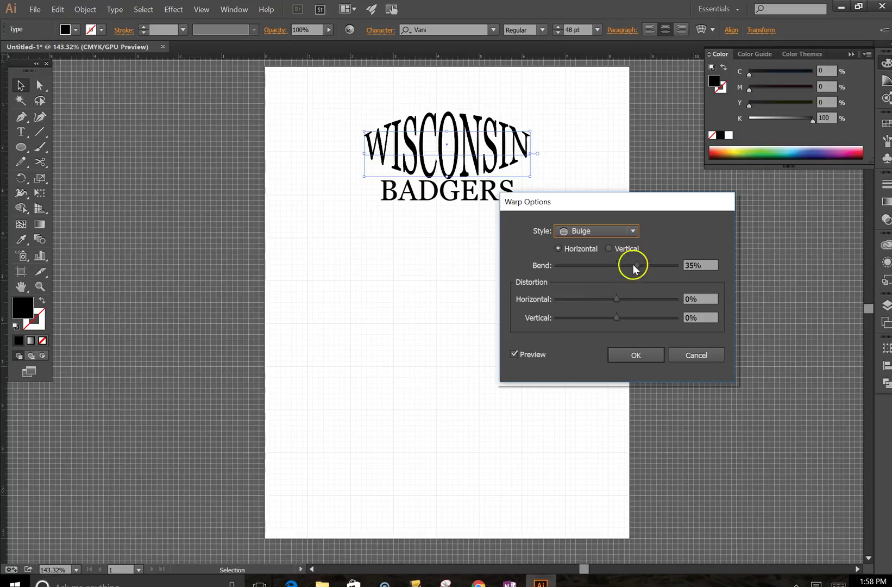
pyautogui.click(629, 232)
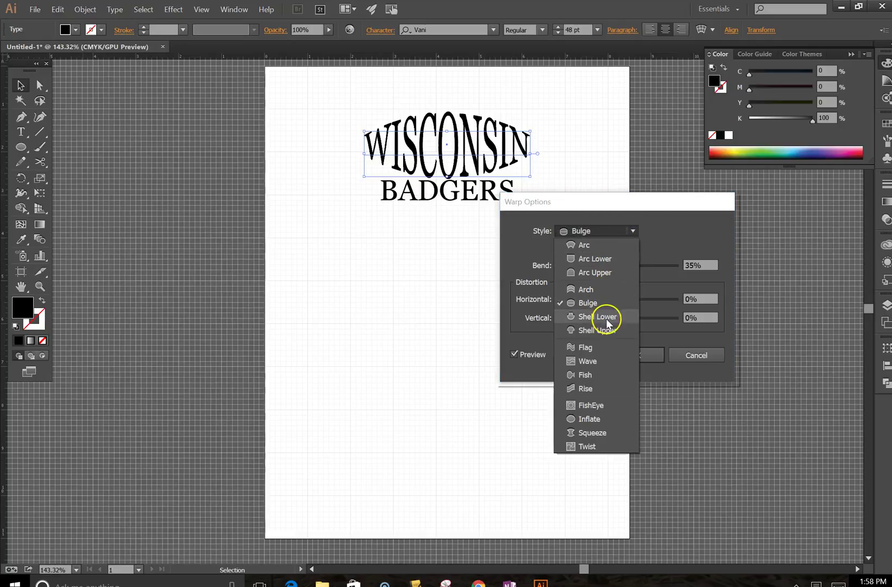
pyautogui.click(606, 318)
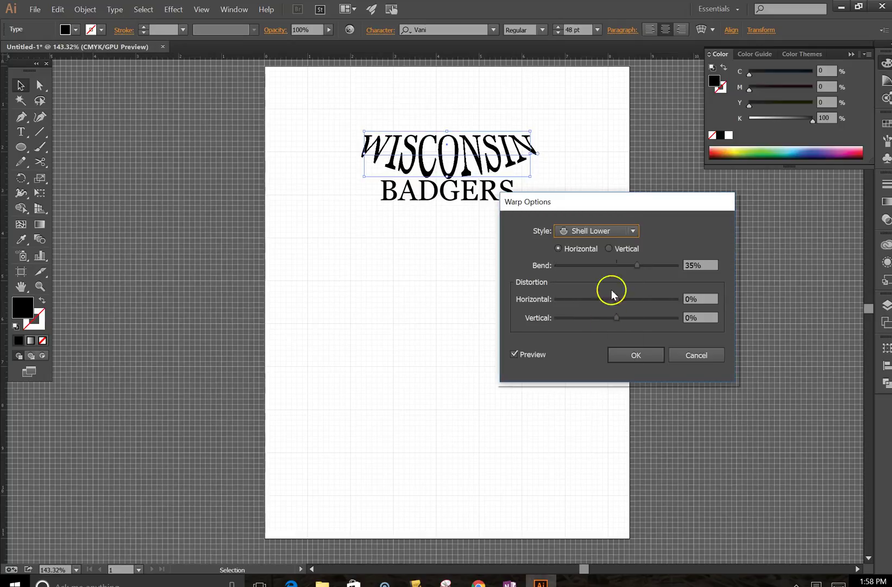
pyautogui.click(629, 230)
pyautogui.click(608, 346)
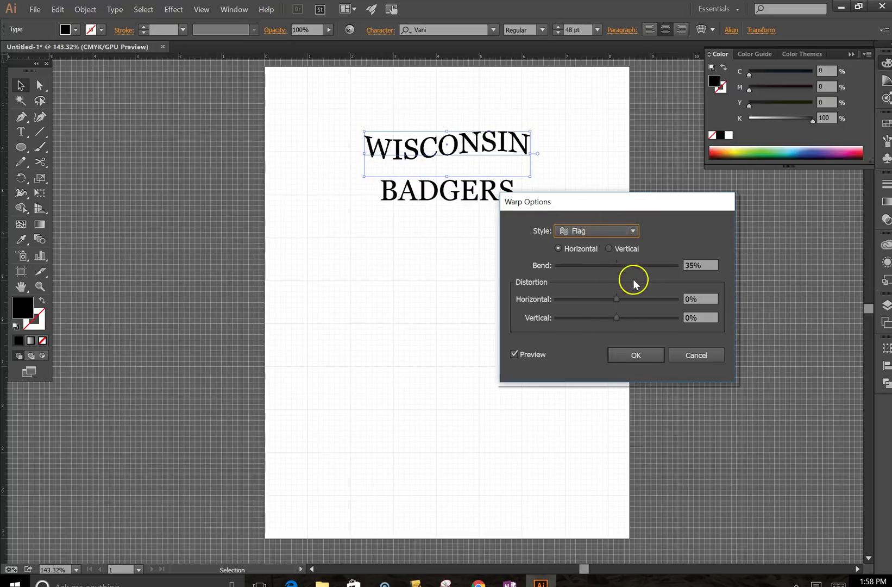
pyautogui.moveTo(637, 265); pyautogui.dragTo(617, 301)
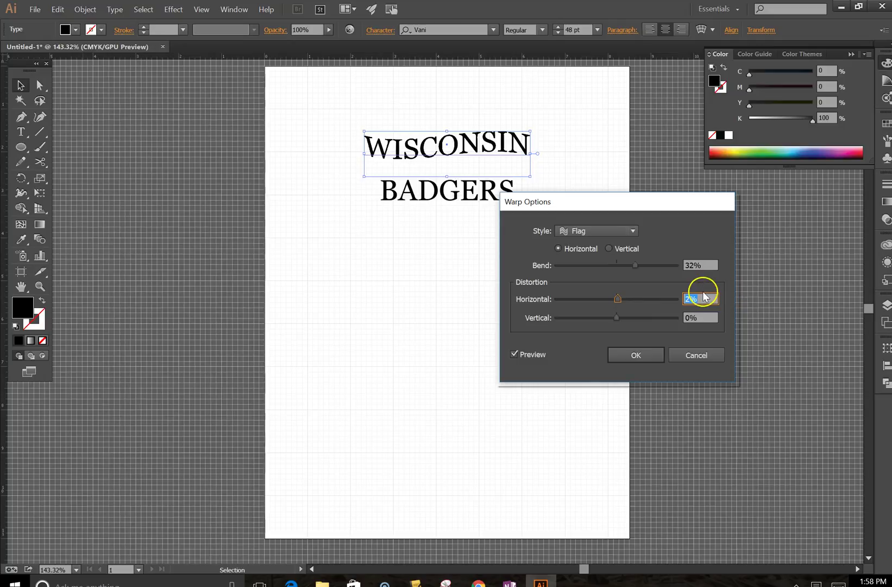
# Change the warp style of WISCONSIN to Wave, trying a 59% bend before setting the bend to 37%
pyautogui.click(626, 230)
pyautogui.click(590, 362)
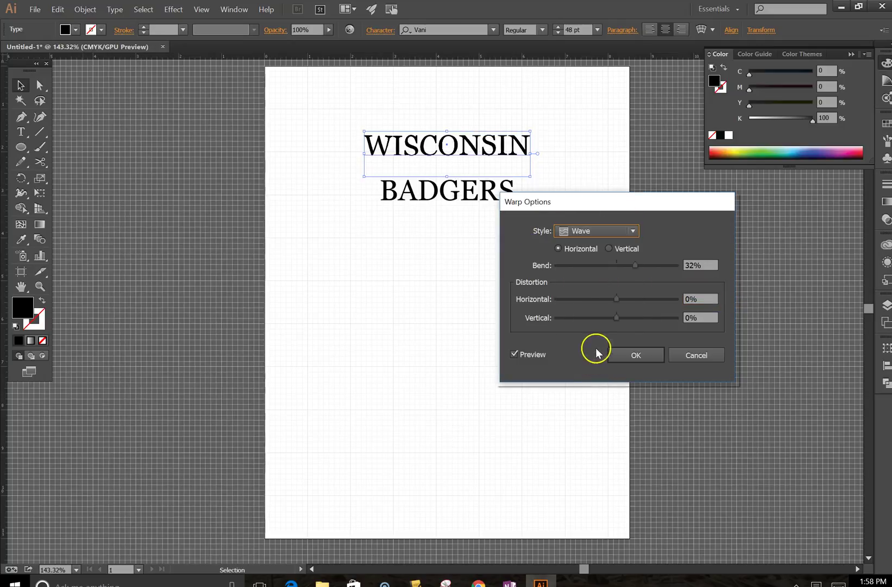
pyautogui.moveTo(635, 265); pyautogui.dragTo(651, 266)
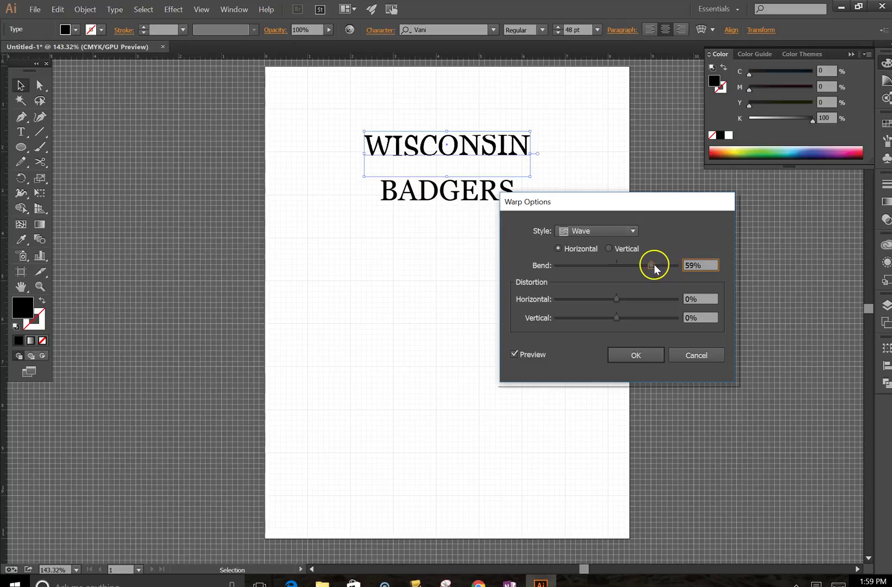
pyautogui.moveTo(649, 266); pyautogui.dragTo(640, 266)
pyautogui.click(633, 231)
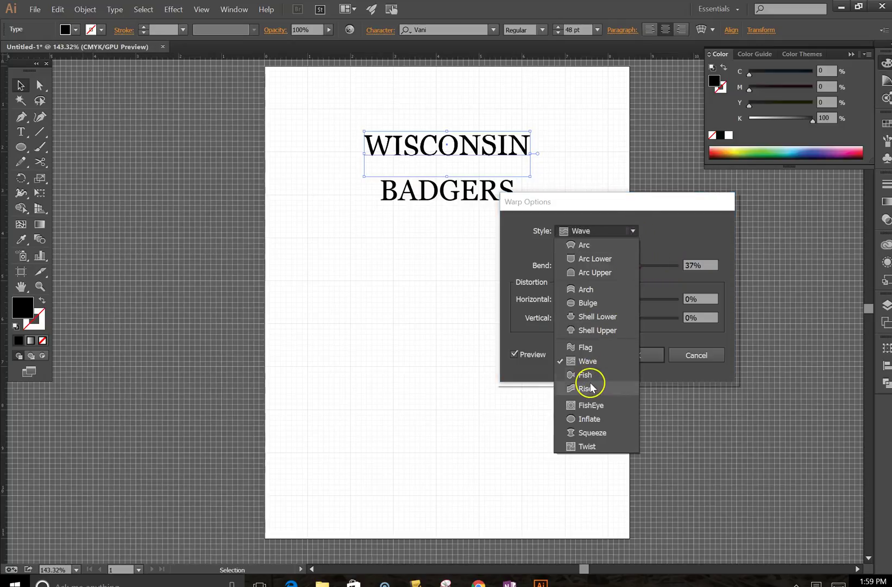
pyautogui.click(645, 224)
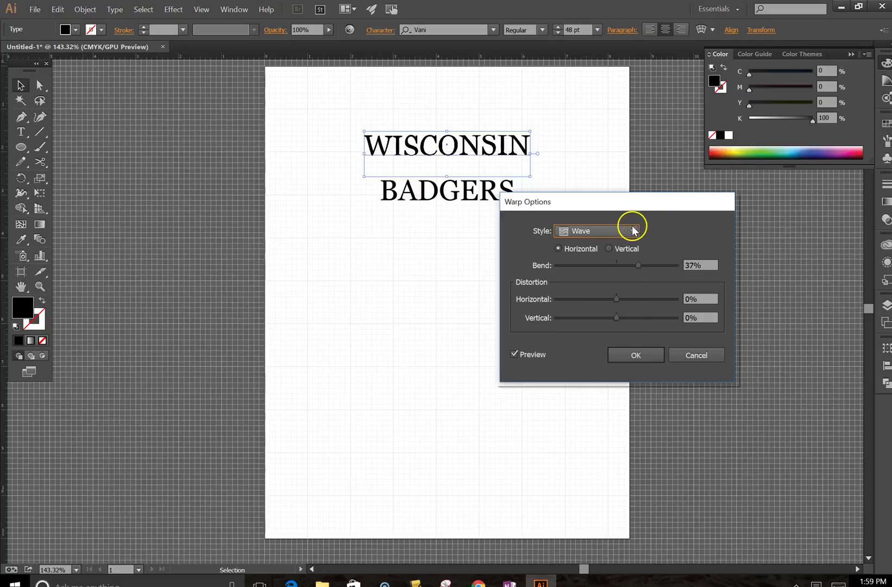
# Return the warp style of WISCONSIN to Arc and apply the effect
pyautogui.click(630, 228)
pyautogui.click(586, 244)
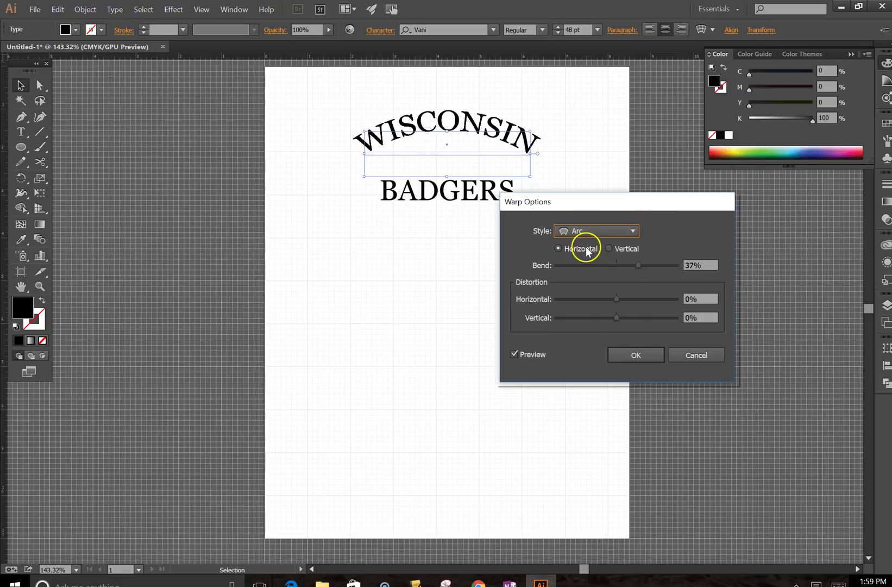
pyautogui.click(637, 356)
# Apply an Arc warp effect with a horizontal bend of -63% to BADGERS
pyautogui.click(426, 198)
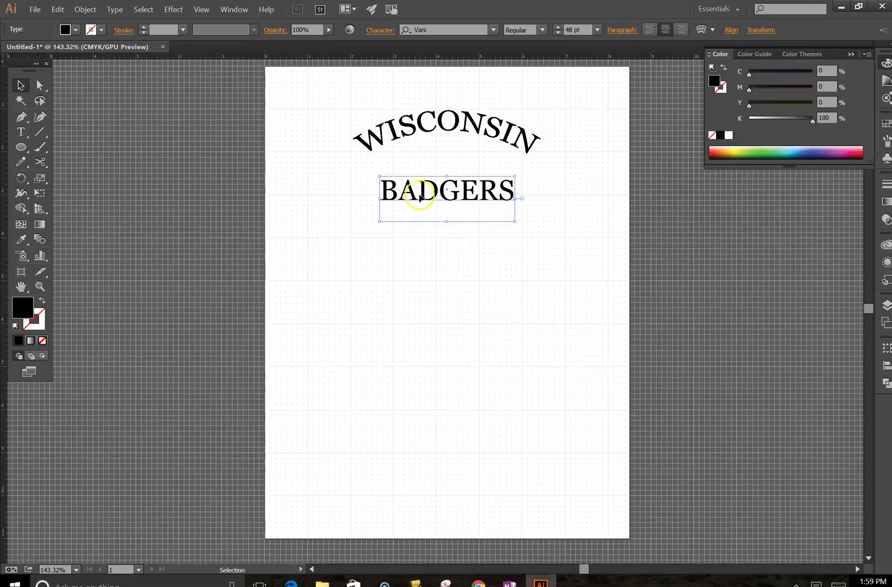
pyautogui.click(174, 9)
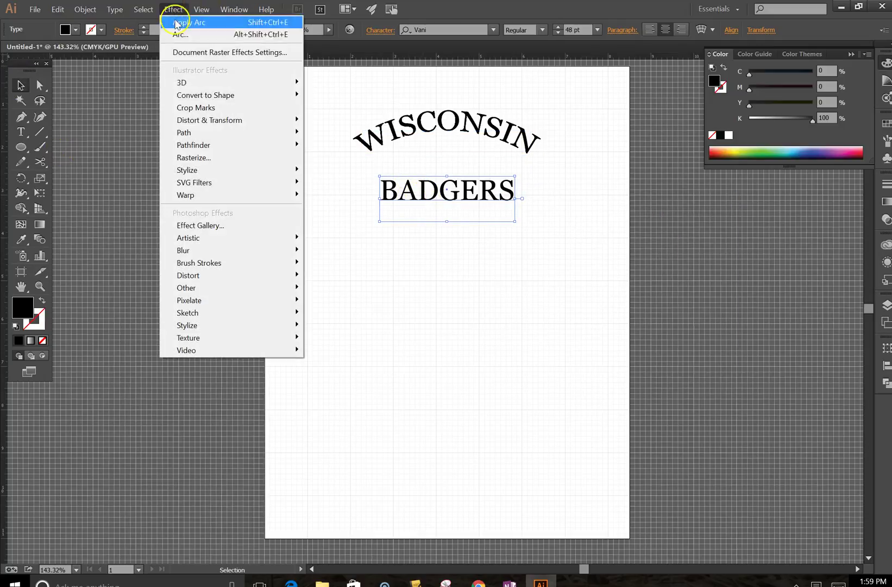
pyautogui.moveTo(296, 195)
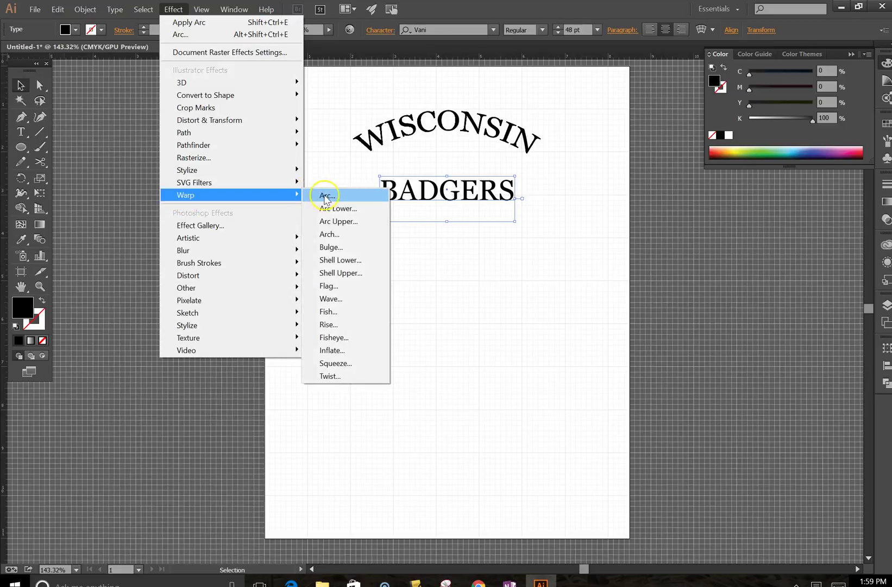
pyautogui.click(326, 197)
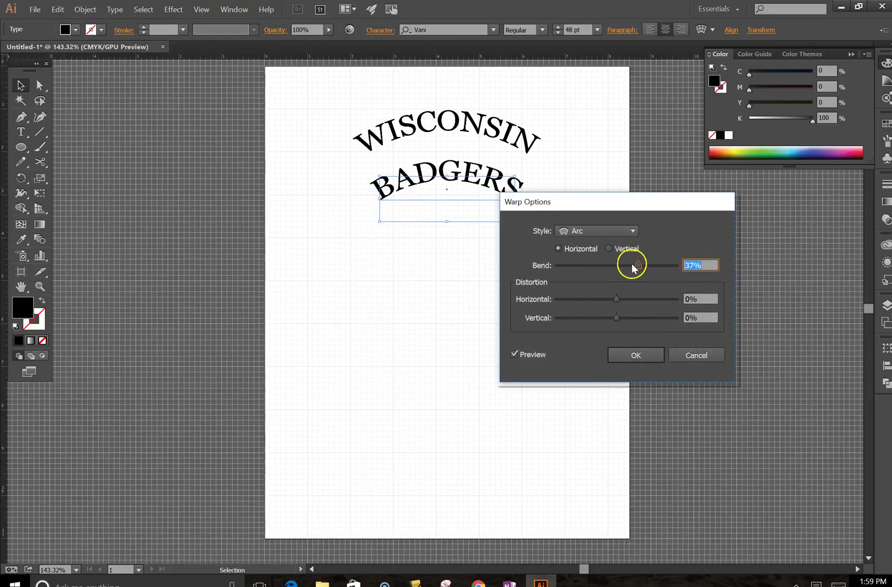
pyautogui.moveTo(635, 266); pyautogui.dragTo(581, 277)
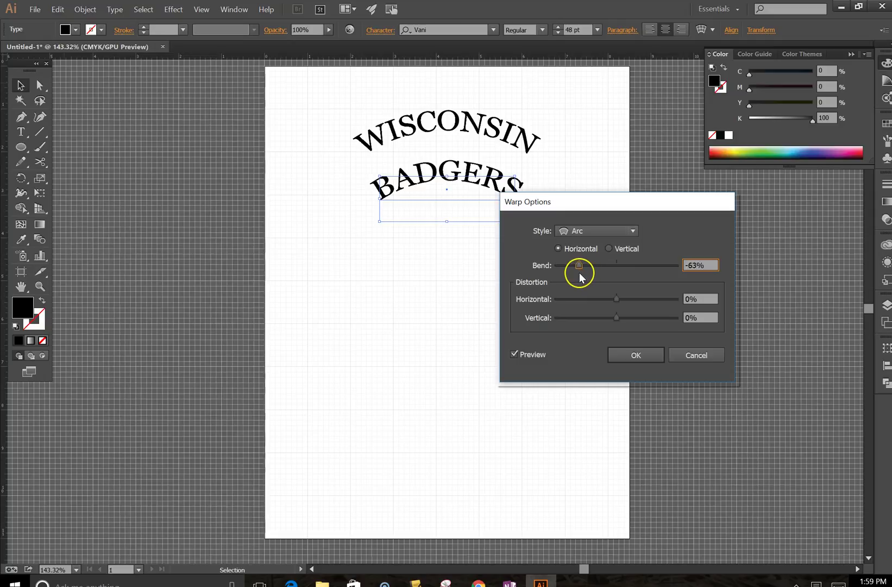
pyautogui.click(634, 353)
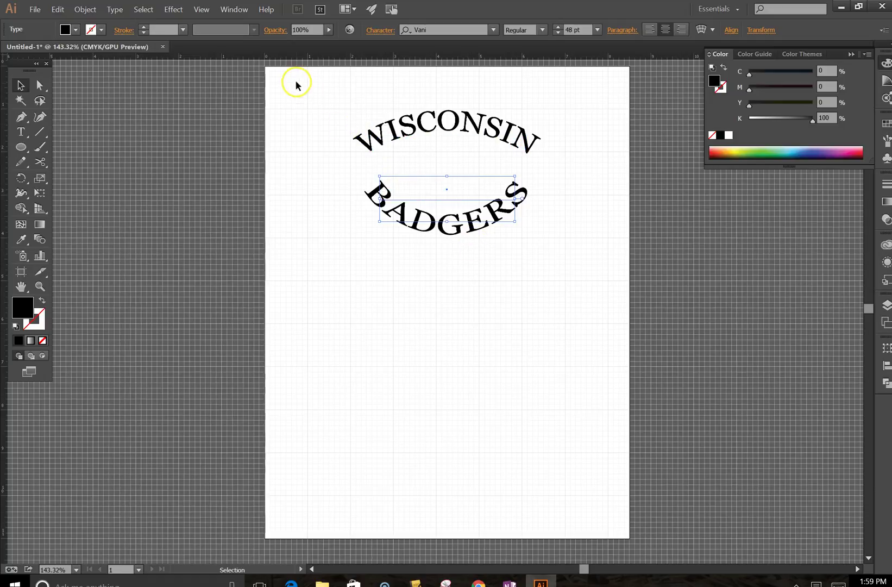
# Delete both warped words, WISCONSIN and BADGERS, from the artboard
pyautogui.moveTo(302, 87); pyautogui.dragTo(577, 278)
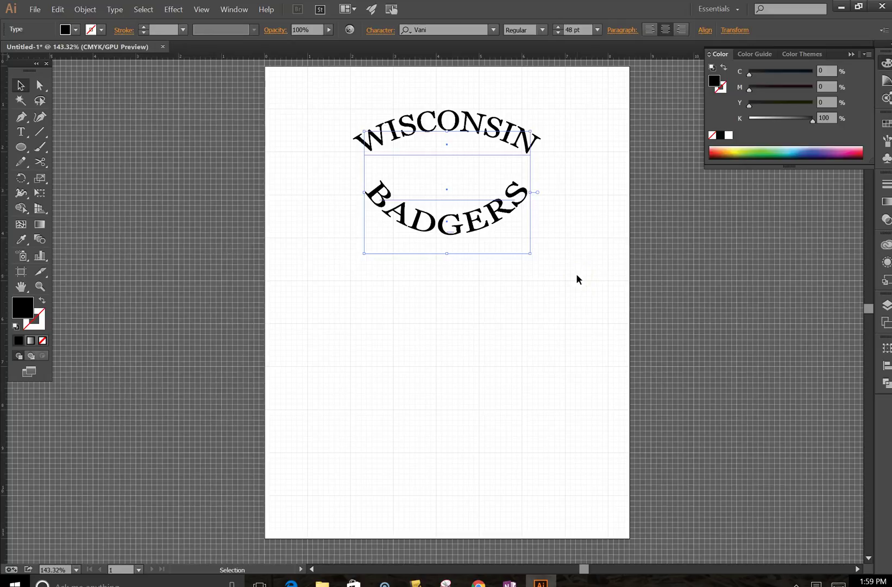
pyautogui.press('Delete')
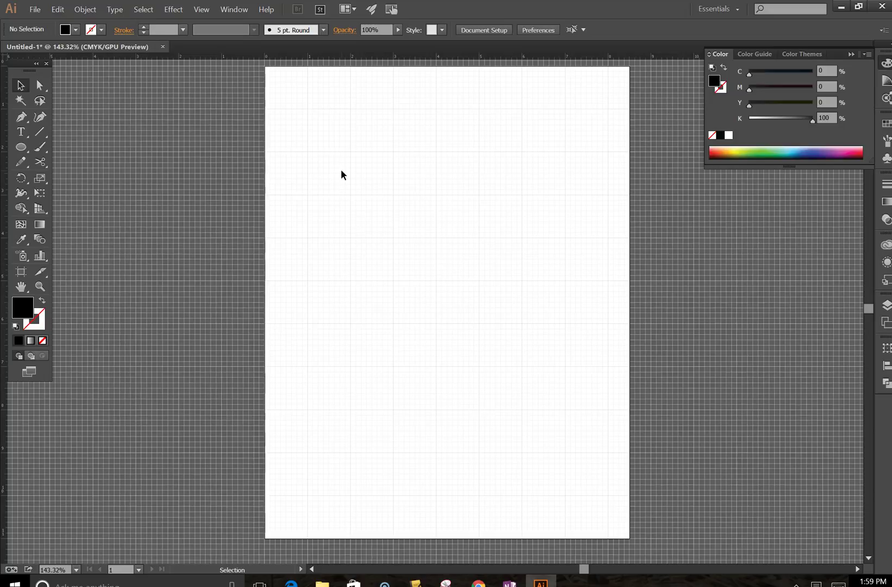
# Create a 4 in by 4 in circle with no fill and center it horizontally on the artboard
pyautogui.click(20, 149)
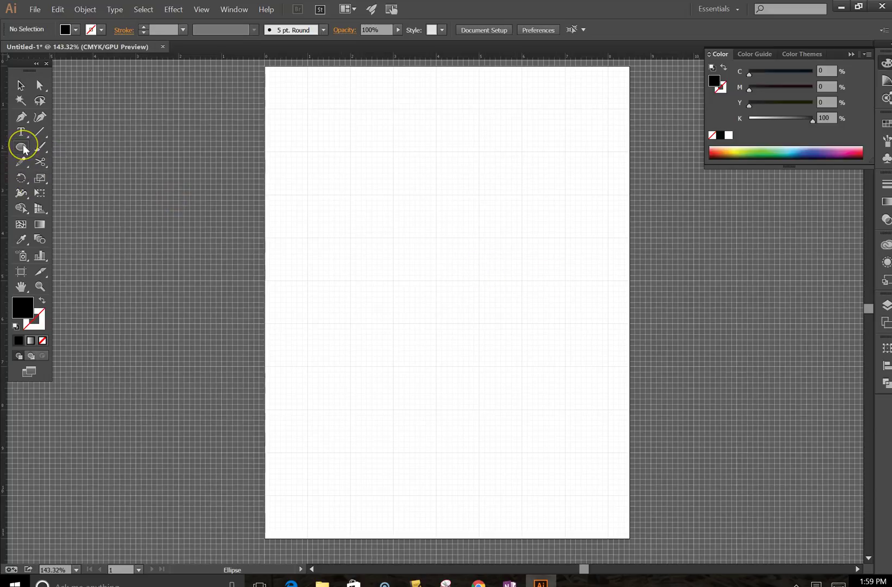
pyautogui.moveTo(23, 146)
pyautogui.mouseDown()
pyautogui.moveTo(54, 146)
pyautogui.moveTo(67, 213)
pyautogui.moveTo(23, 152)
pyautogui.mouseUp()
pyautogui.click(439, 215)
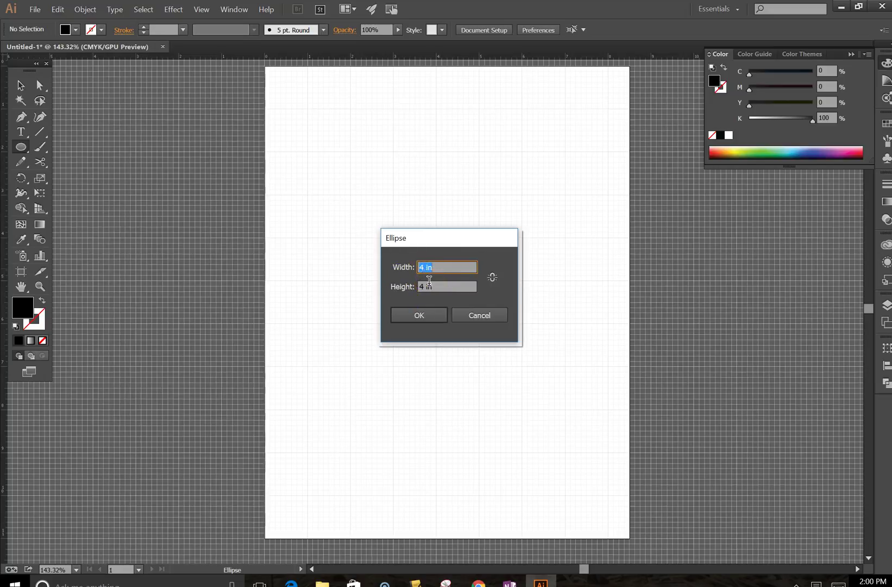
pyautogui.click(421, 316)
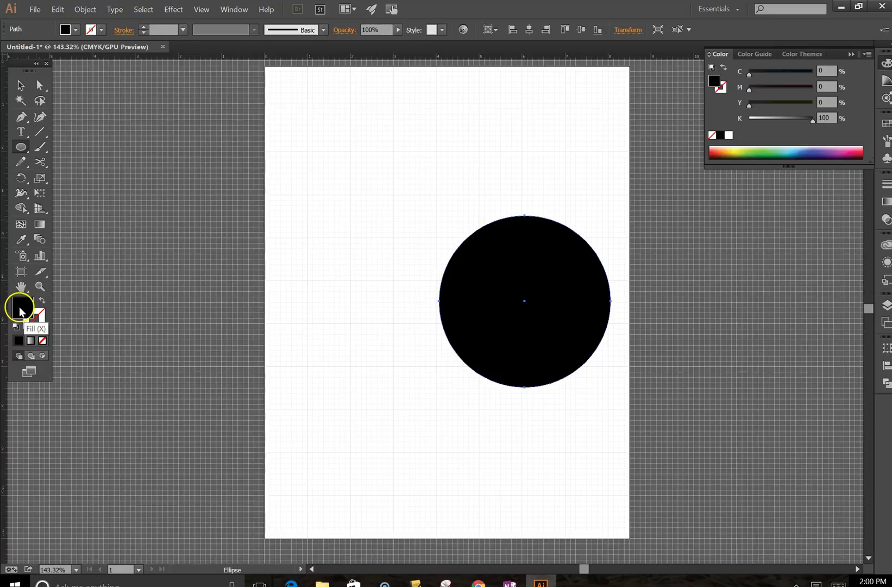
pyautogui.click(43, 341)
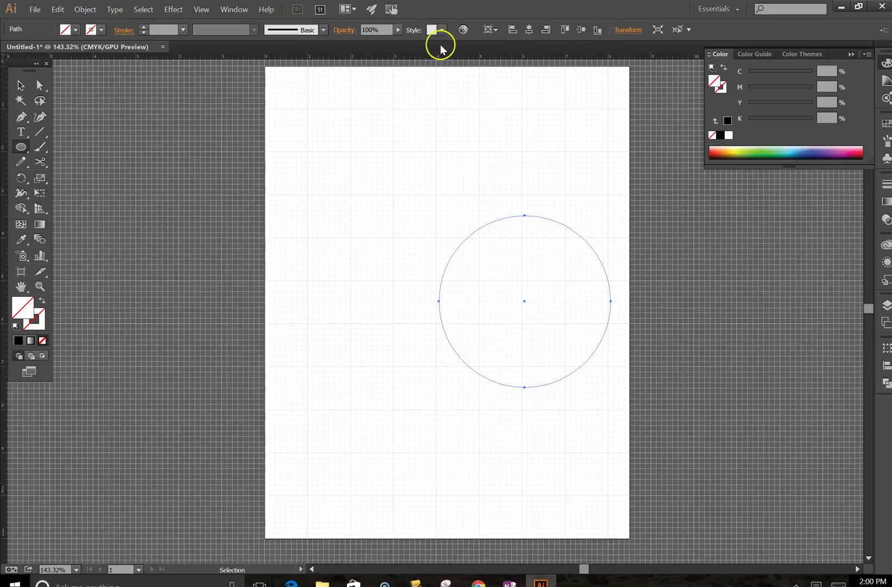
pyautogui.click(528, 31)
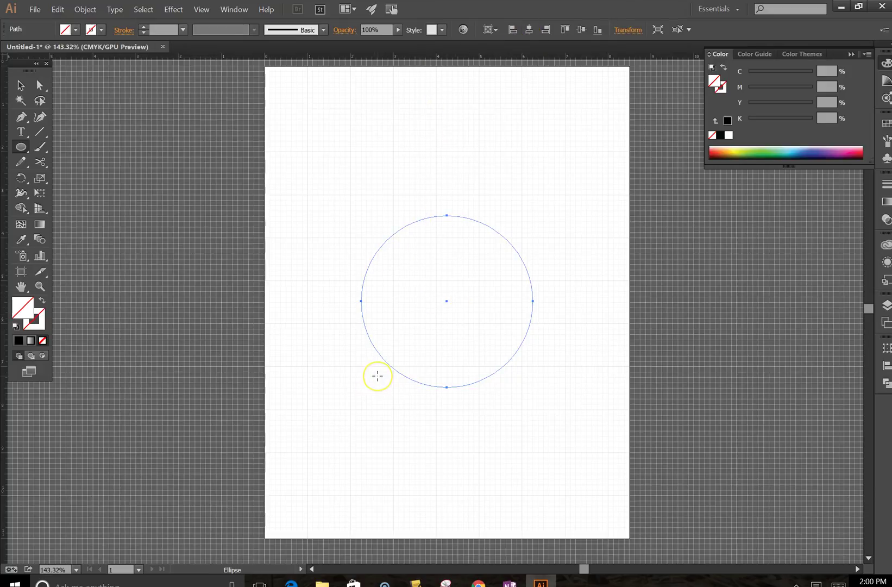
# Cut the circle into upper and lower halves at its left and right anchor points with the Scissors tool
pyautogui.click(43, 166)
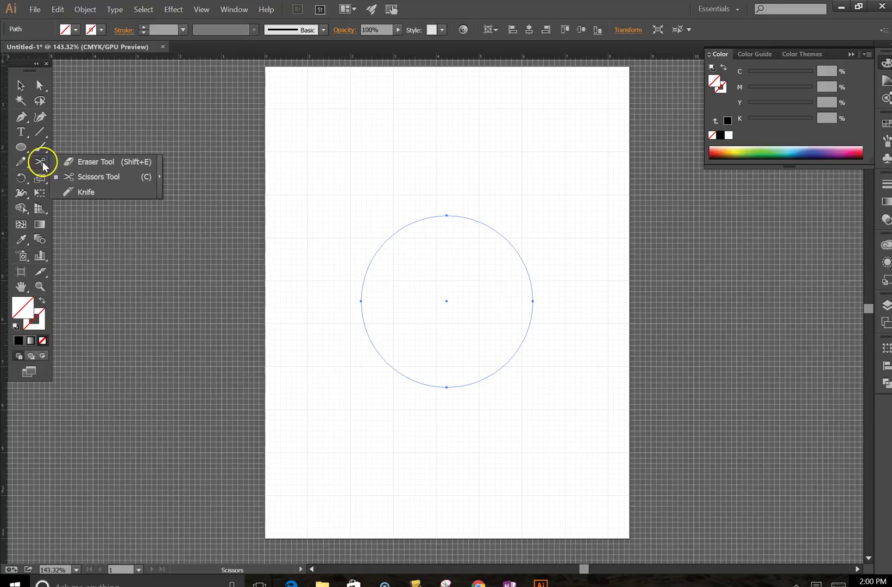
pyautogui.click(69, 176)
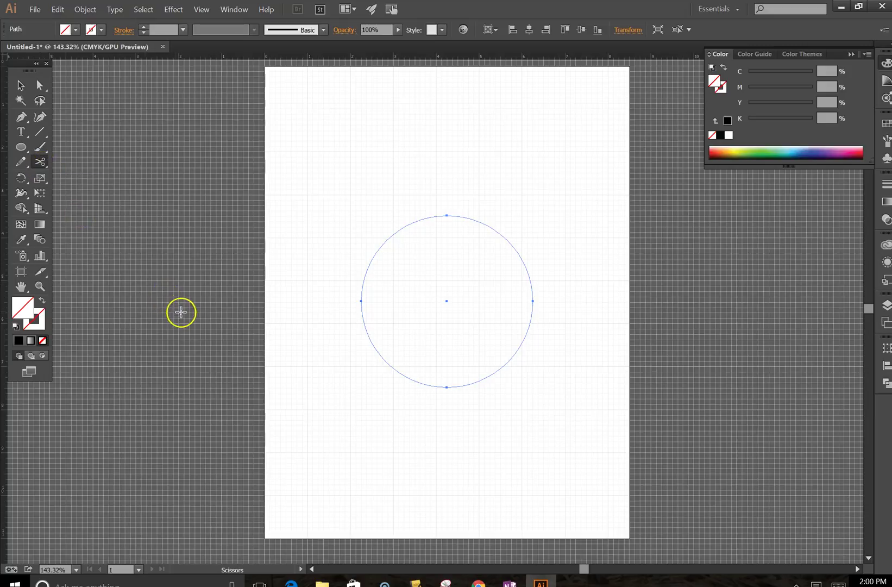
pyautogui.click(362, 301)
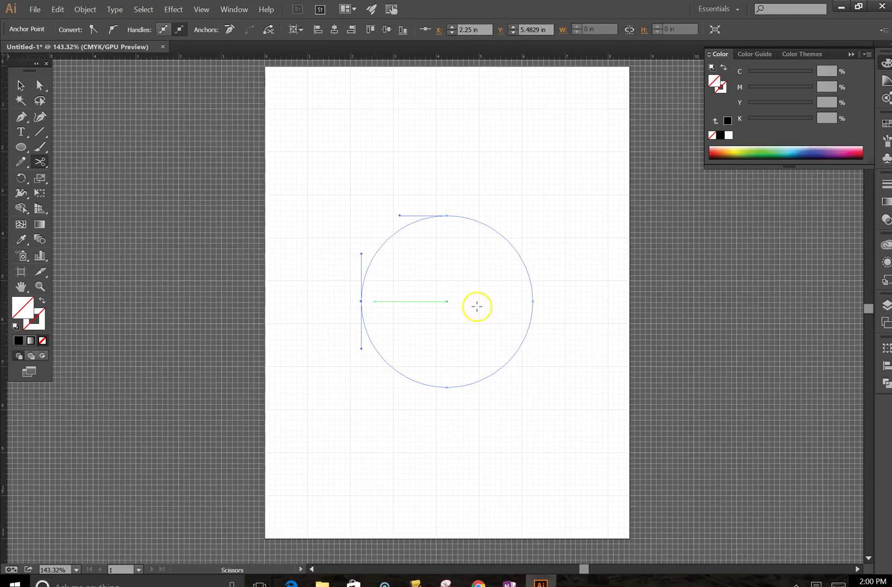
pyautogui.click(532, 300)
pyautogui.press('Delete')
pyautogui.click(20, 85)
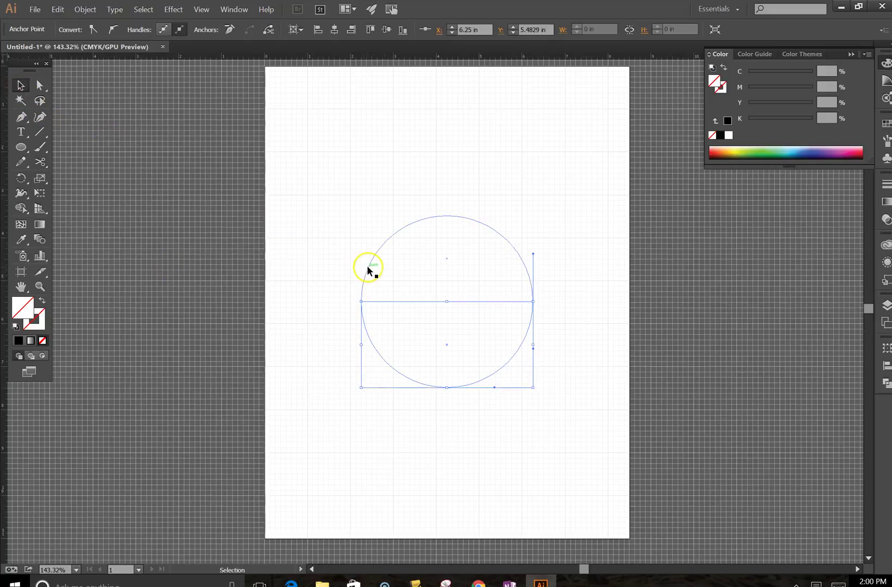
# Add the text WISCONSIN along the upper half circle with the Type on a Path tool
pyautogui.click(368, 269)
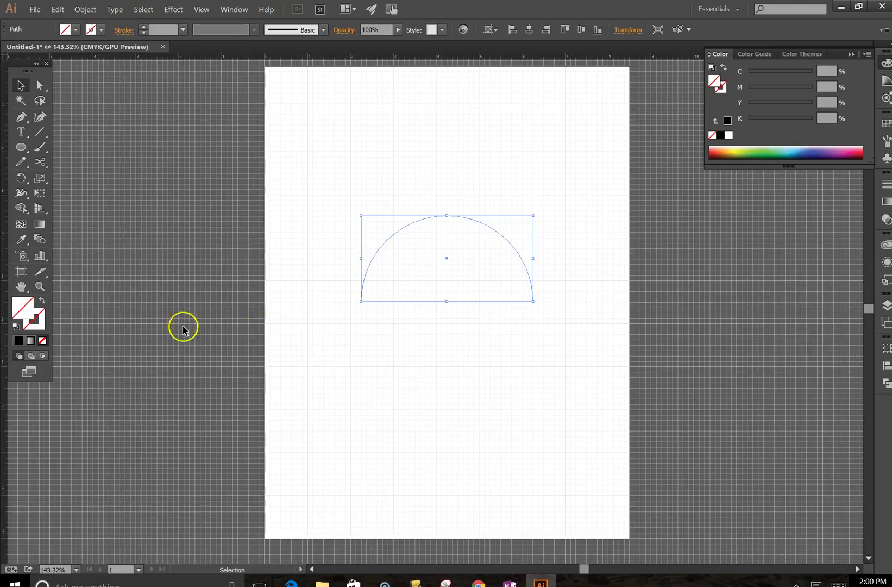
pyautogui.click(20, 138)
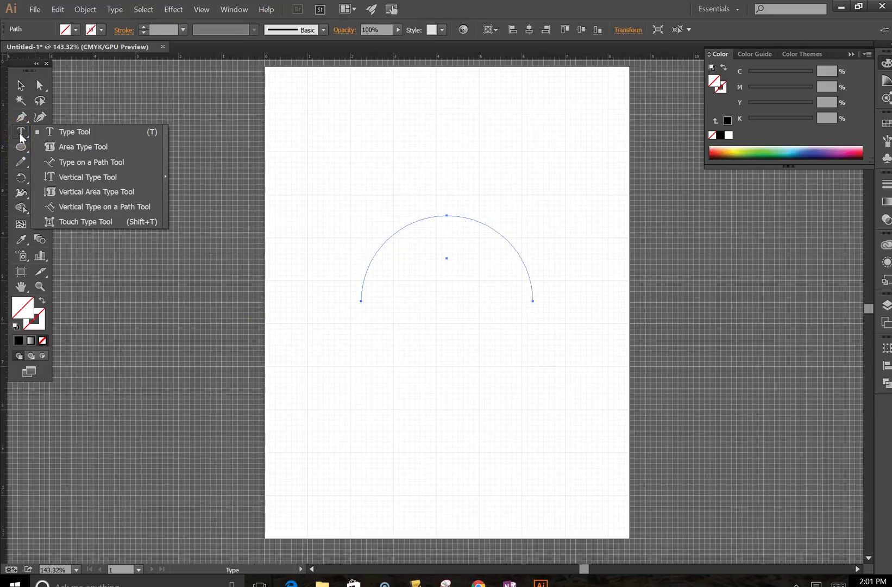
pyautogui.click(64, 133)
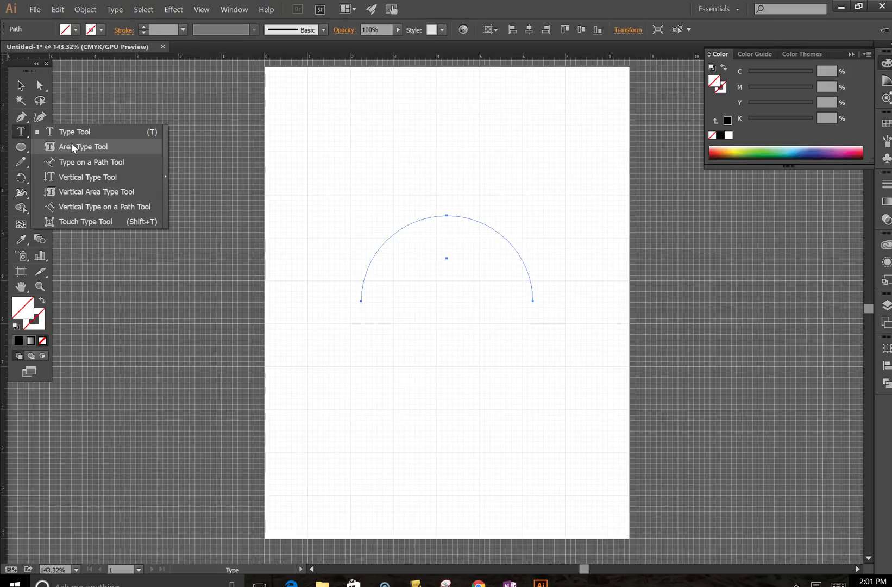
pyautogui.click(76, 162)
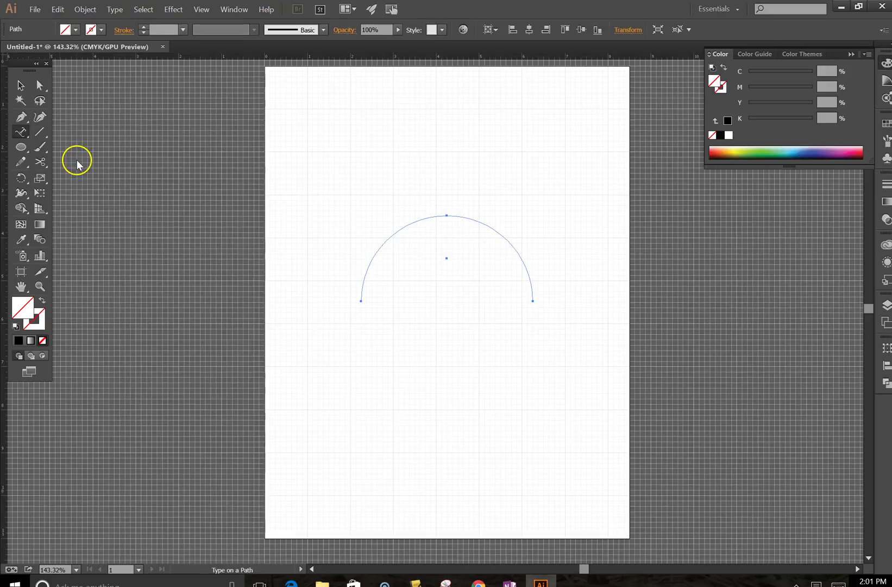
pyautogui.click(385, 242)
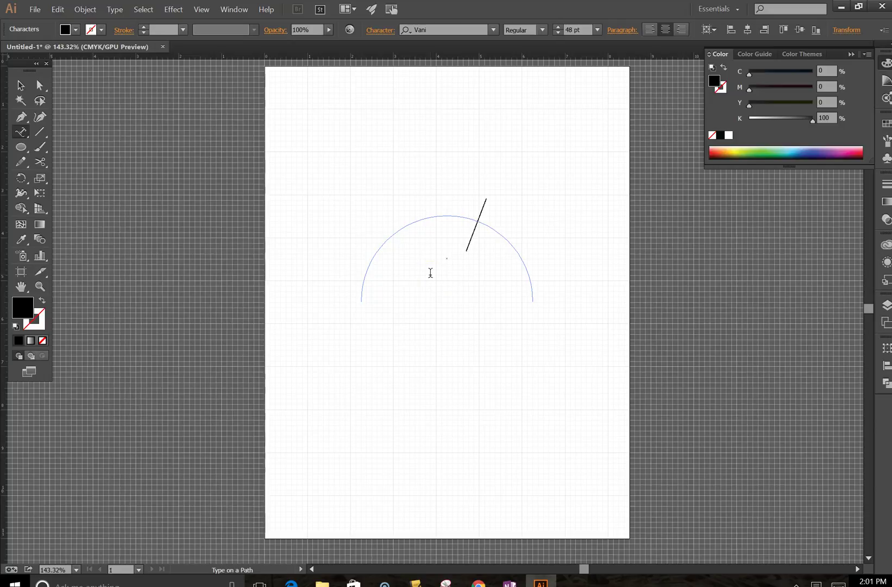
pyautogui.write('WISCONSIN')
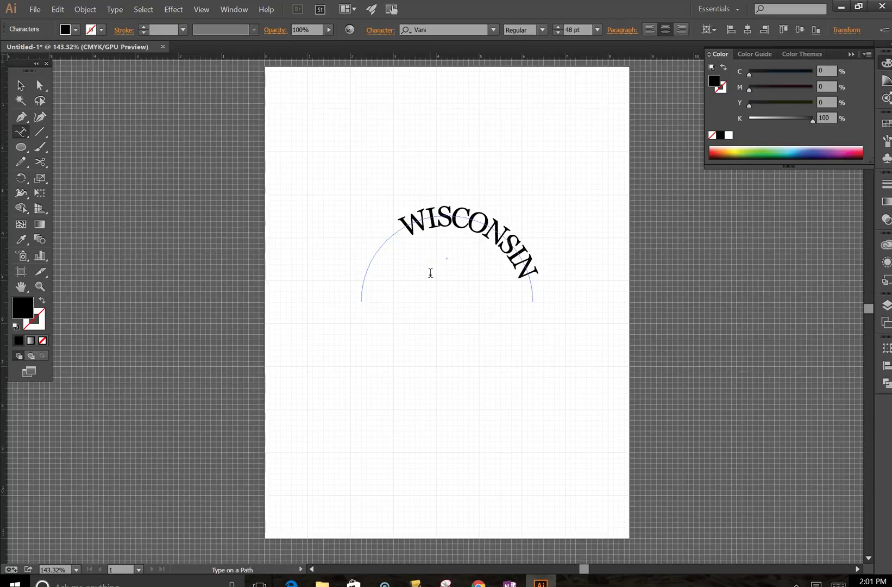
# Move the start bracket of WISCONSIN to the left end of the upper arc to center the word on the curve
pyautogui.click(20, 85)
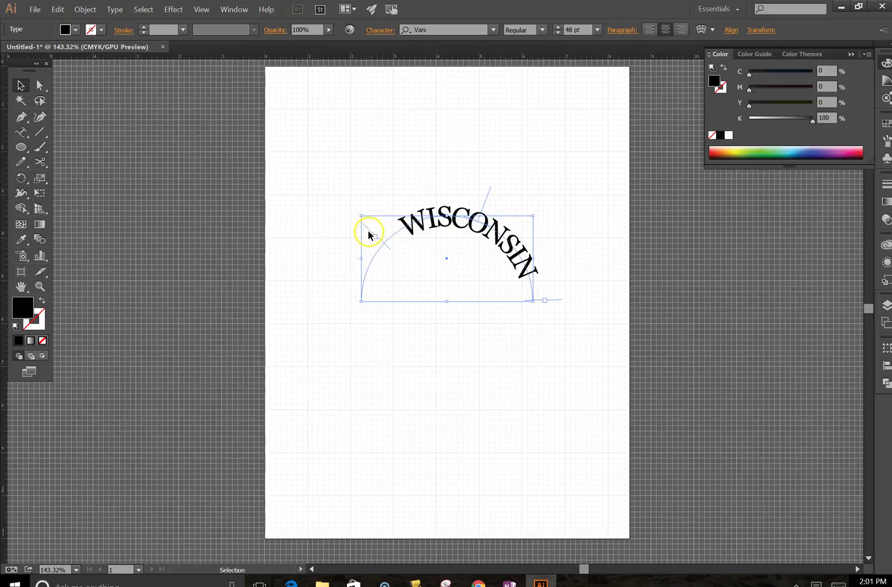
pyautogui.moveTo(371, 234); pyautogui.dragTo(328, 303)
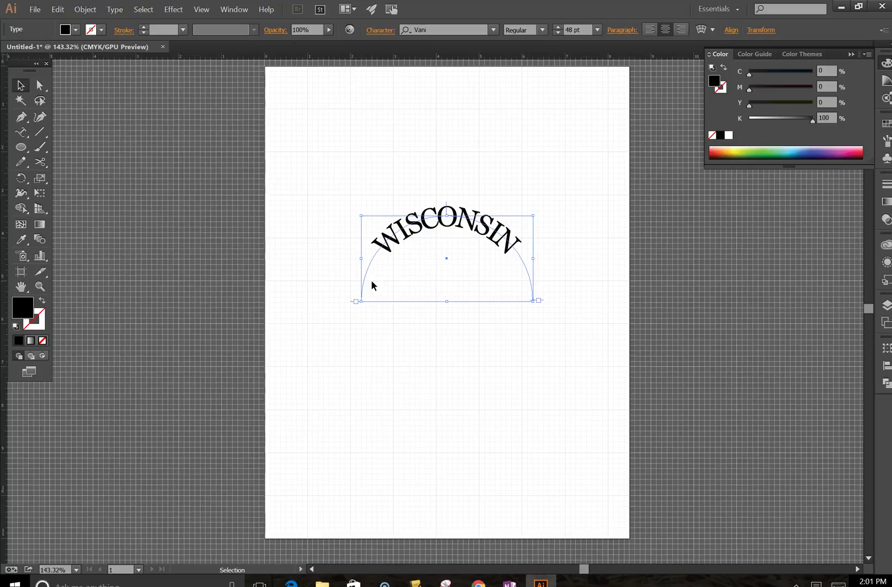
pyautogui.moveTo(364, 281); pyautogui.dragTo(379, 260)
pyautogui.moveTo(380, 259)
pyautogui.mouseDown()
pyautogui.moveTo(428, 282)
pyautogui.moveTo(418, 270)
pyautogui.moveTo(360, 283)
pyautogui.moveTo(384, 259)
pyautogui.moveTo(404, 213)
pyautogui.moveTo(442, 205)
pyautogui.moveTo(505, 242)
pyautogui.mouseUp()
# Try a baseline shift of 0 pt on WISCONSIN and set it back to -18 pt
pyautogui.click(381, 30)
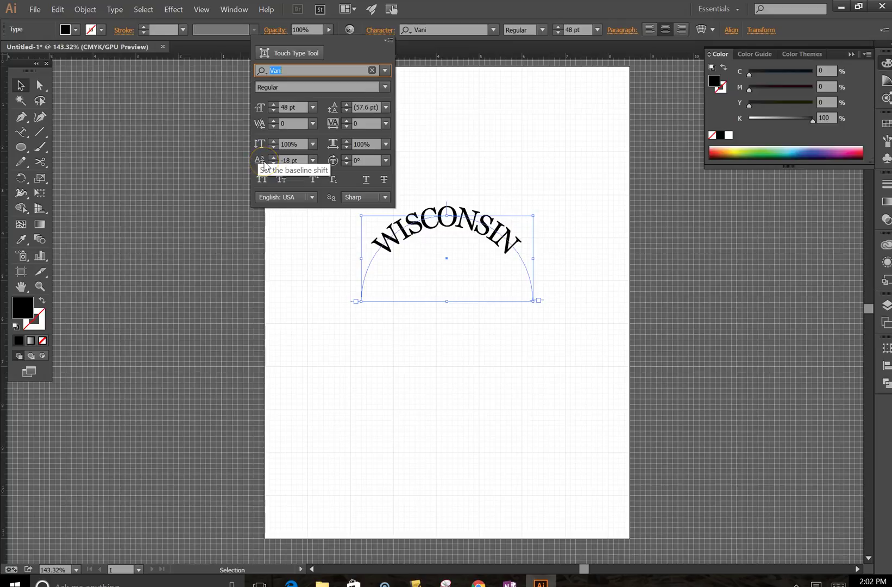
pyautogui.click(313, 160)
pyautogui.click(320, 247)
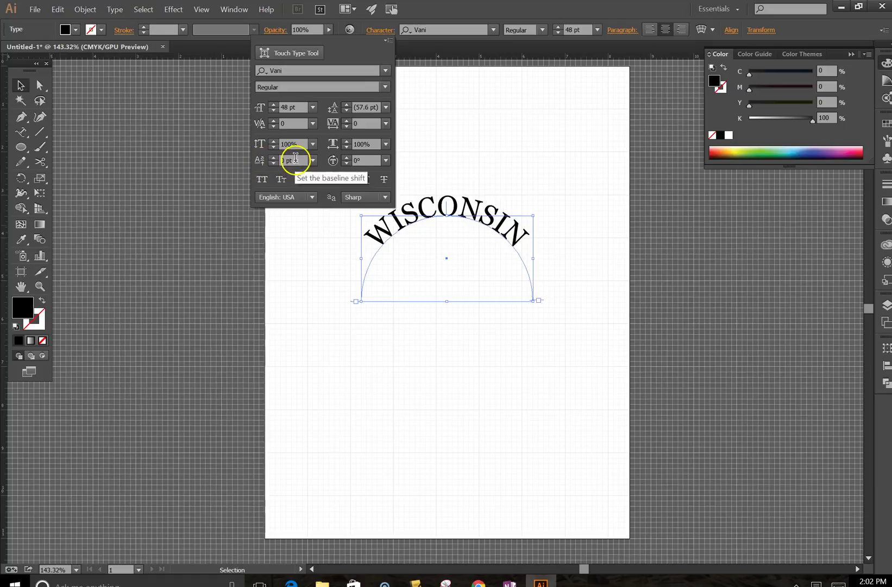
pyautogui.click(266, 162)
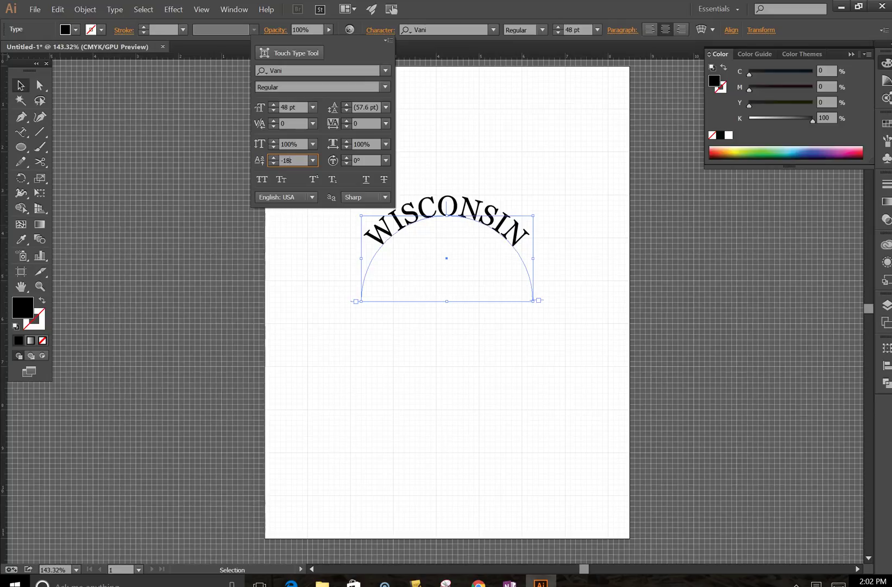
pyautogui.write('P')
pyautogui.press('Return')
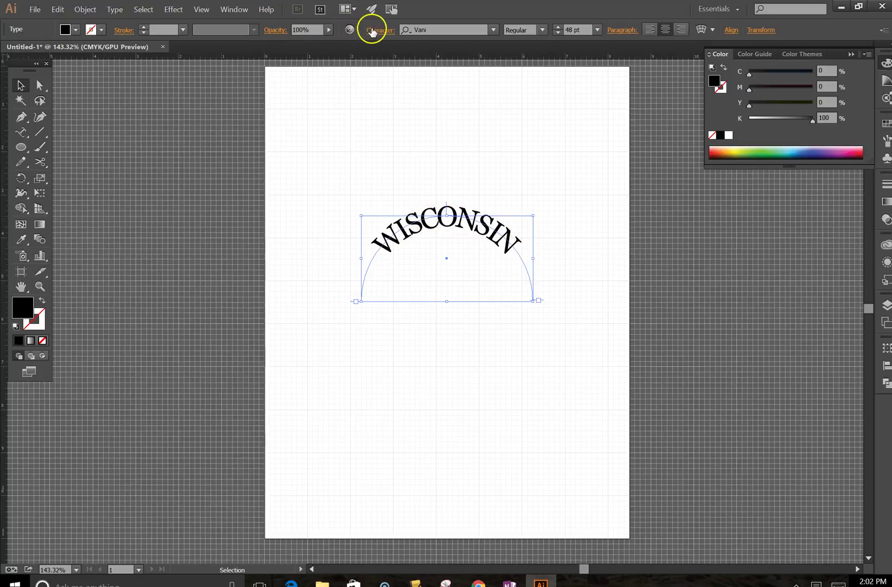
# Raise WISCONSIN above its path with a baseline shift of 5 pt
pyautogui.click(371, 31)
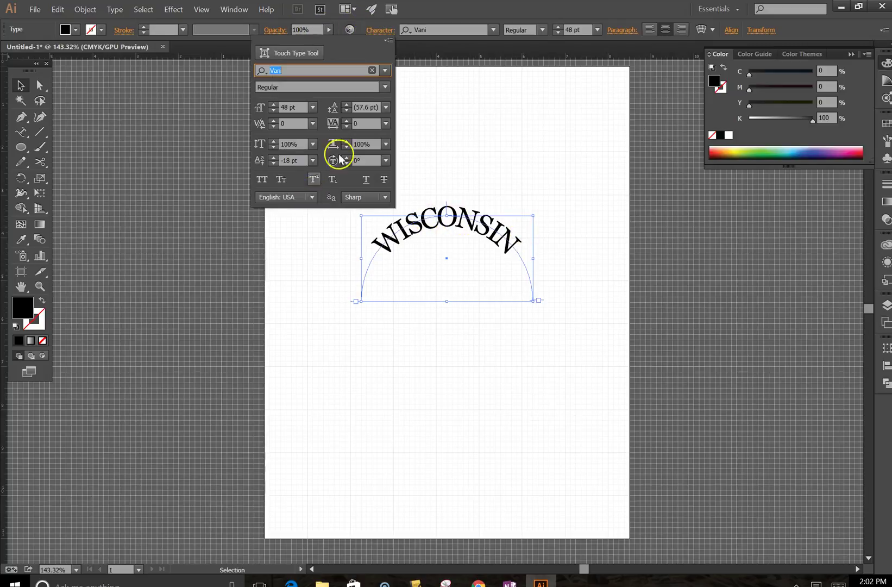
pyautogui.click(313, 161)
pyautogui.press('Escape')
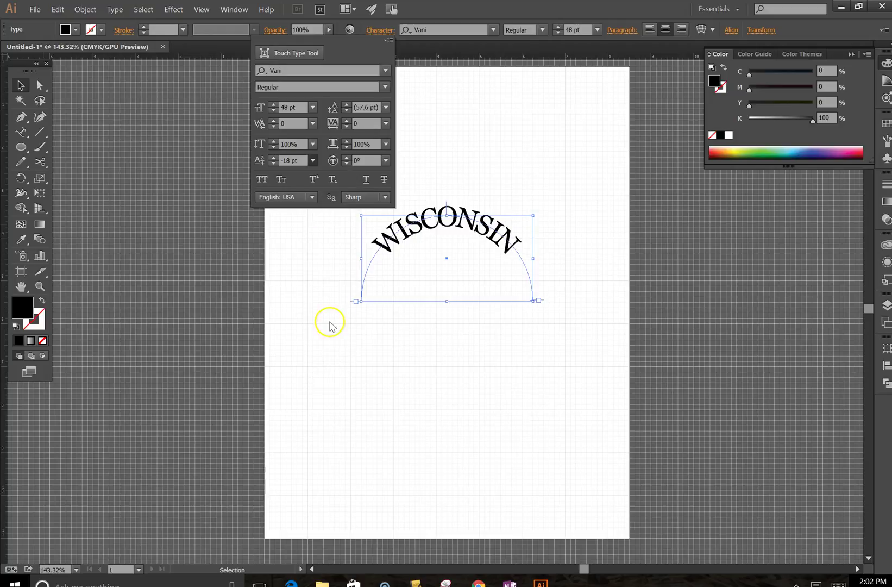
pyautogui.click(330, 322)
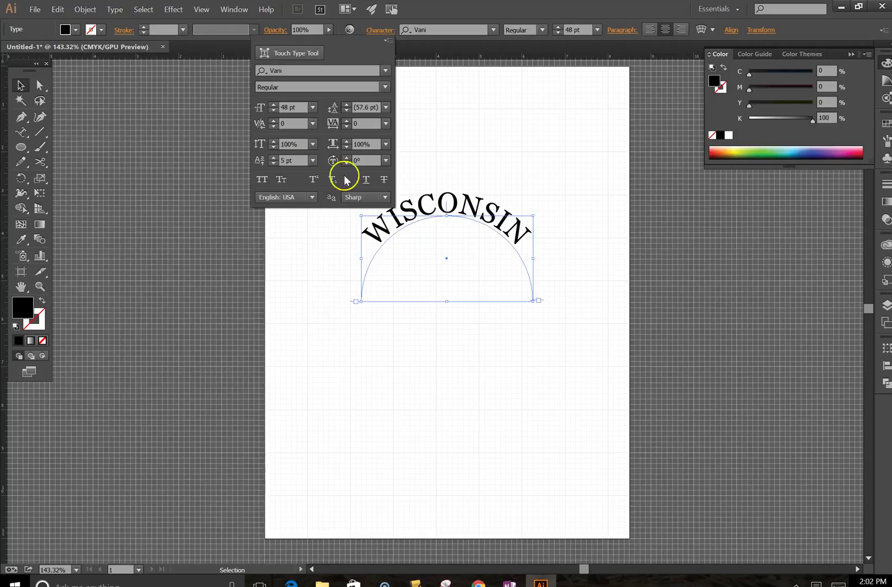
# Set the baseline shift of WISCONSIN to -18 pt
pyautogui.click(313, 160)
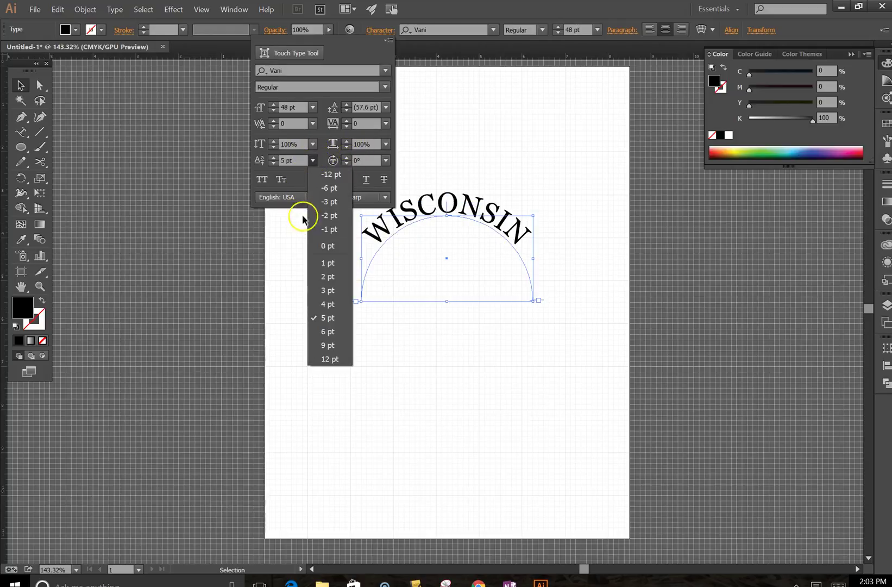
pyautogui.click(329, 175)
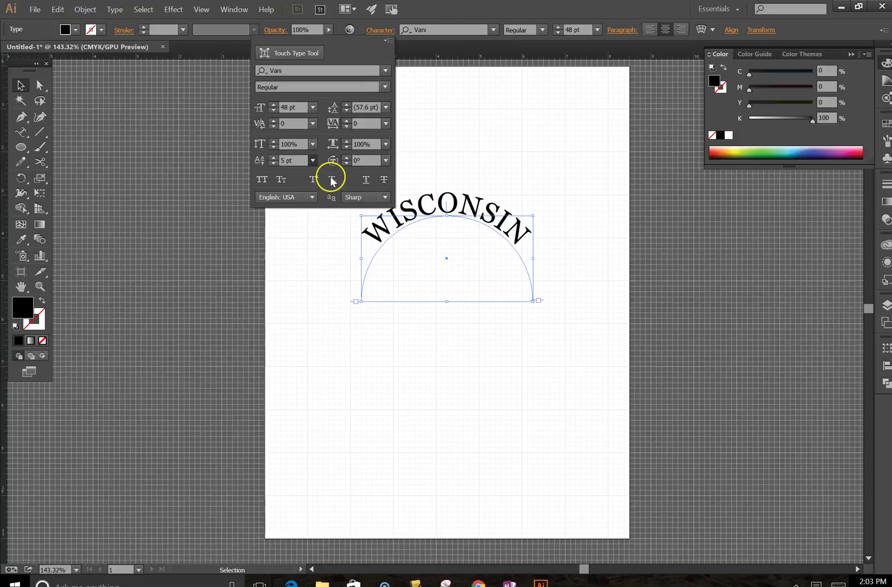
pyautogui.moveTo(297, 160); pyautogui.dragTo(242, 167)
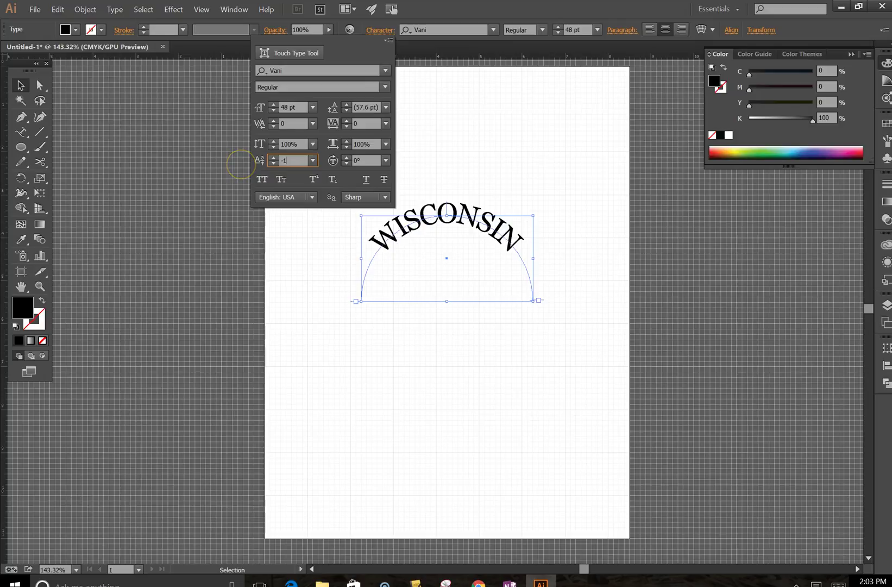
pyautogui.press('Return')
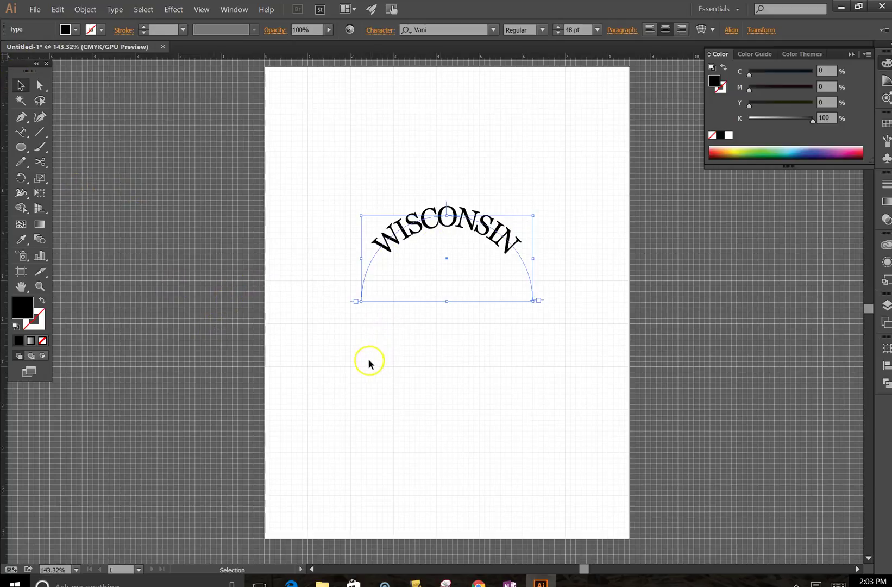
# Add the text BADGERS along the lower half circle with the Type on a Path tool
pyautogui.click(363, 343)
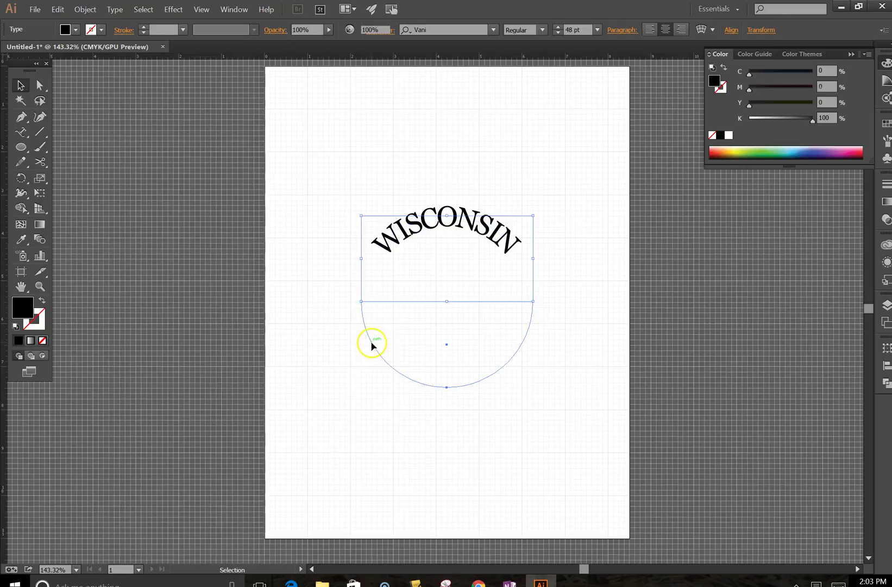
pyautogui.click(18, 134)
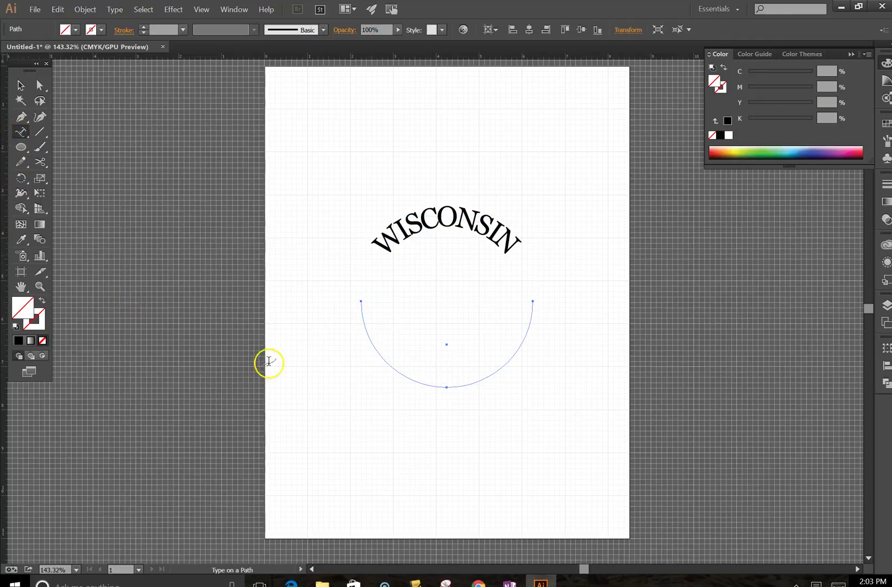
pyautogui.click(419, 385)
pyautogui.write('BADGER')
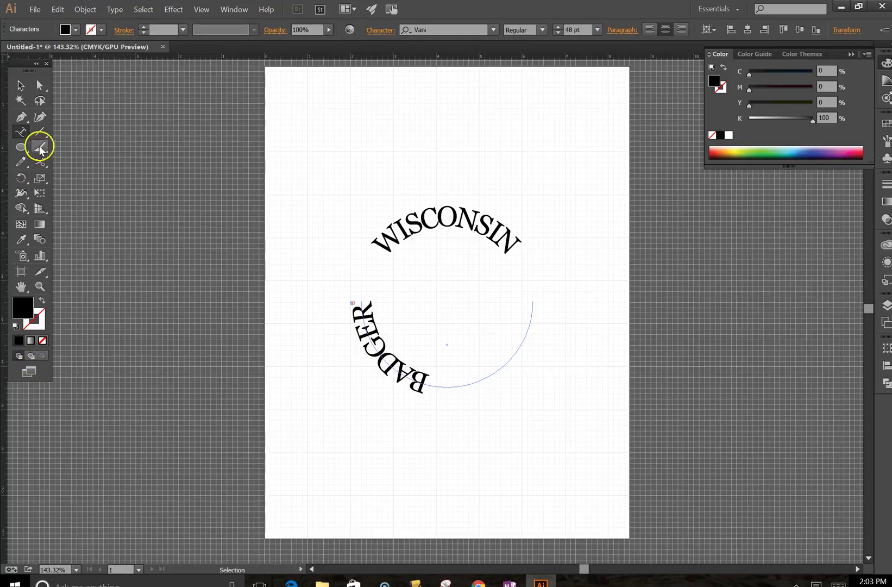
# Extend the BADGERS text range to both ends of the lower arc and flip the word across the path so it reads upright
pyautogui.click(20, 86)
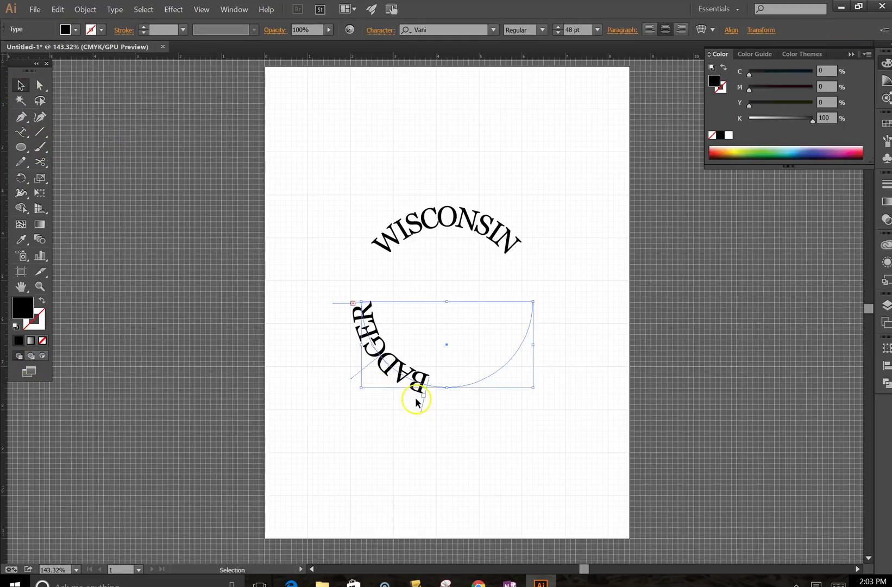
pyautogui.click(440, 414)
pyautogui.click(415, 388)
pyautogui.moveTo(423, 404); pyautogui.dragTo(603, 291)
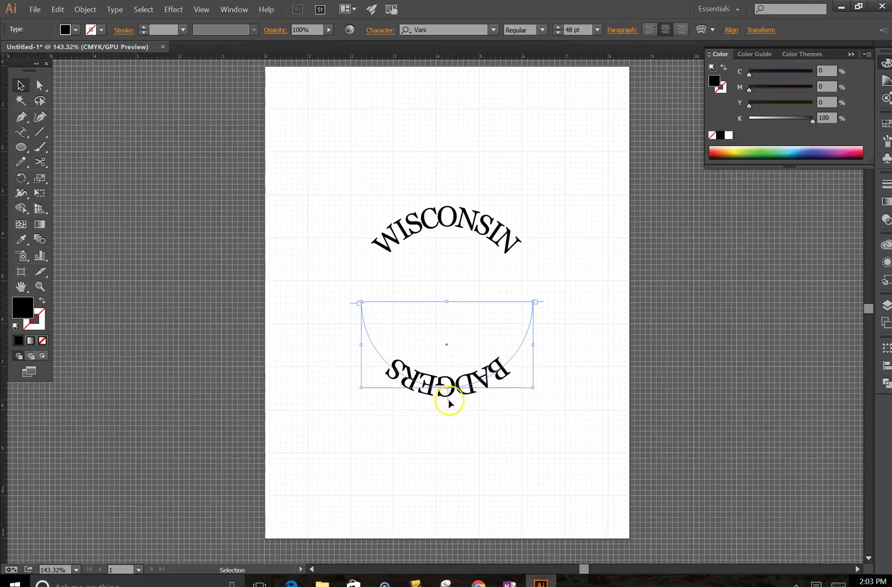
pyautogui.moveTo(449, 402)
pyautogui.mouseDown()
pyautogui.moveTo(461, 410)
pyautogui.moveTo(446, 407)
pyautogui.moveTo(449, 415)
pyautogui.mouseUp()
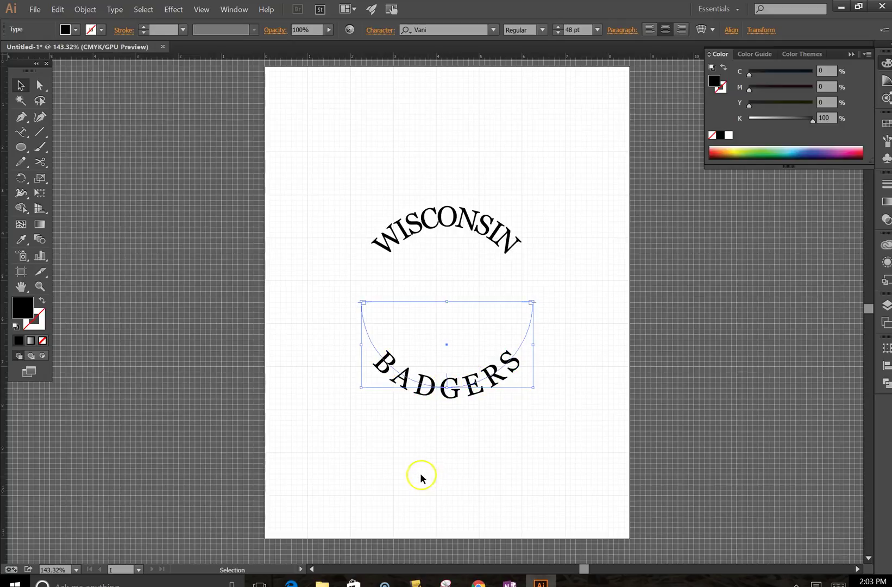
pyautogui.click(310, 194)
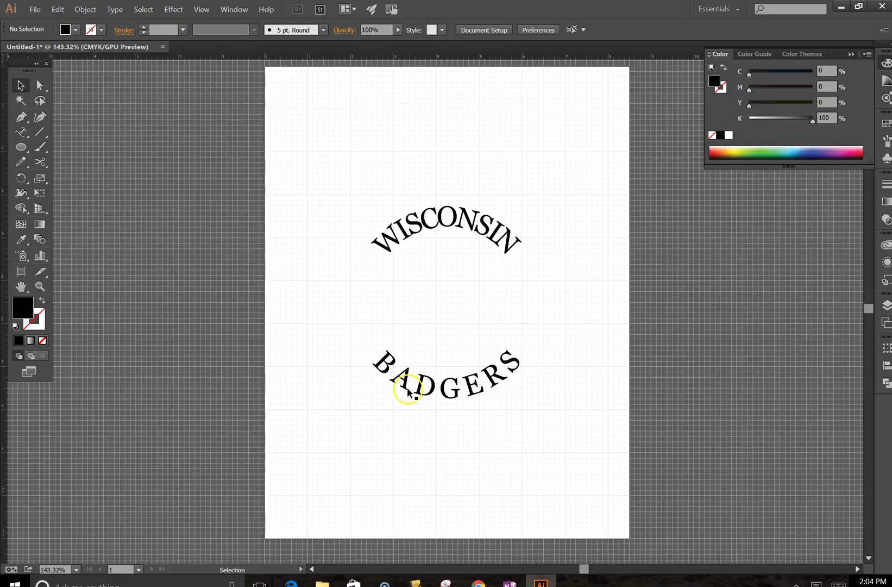
# Set the kerning of BADGERS to Auto and deselect the text
pyautogui.click(401, 359)
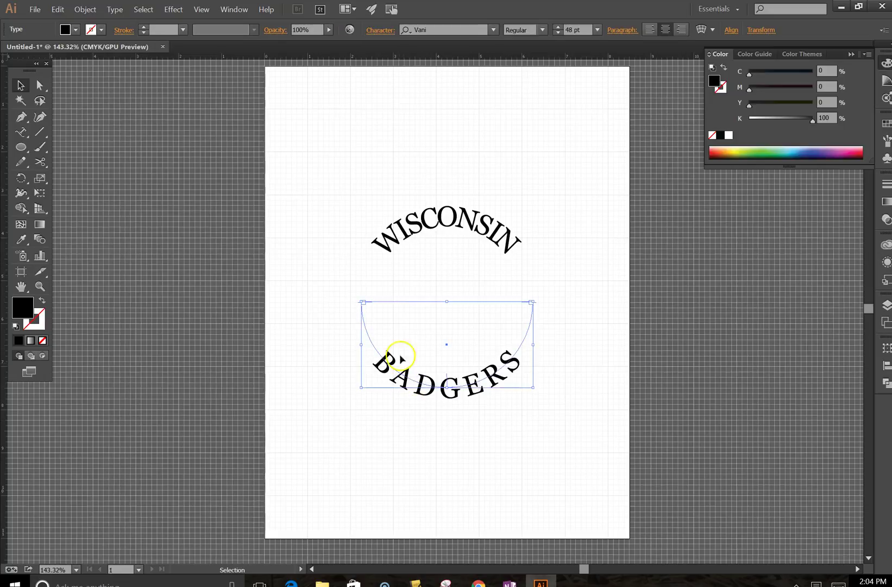
pyautogui.click(380, 30)
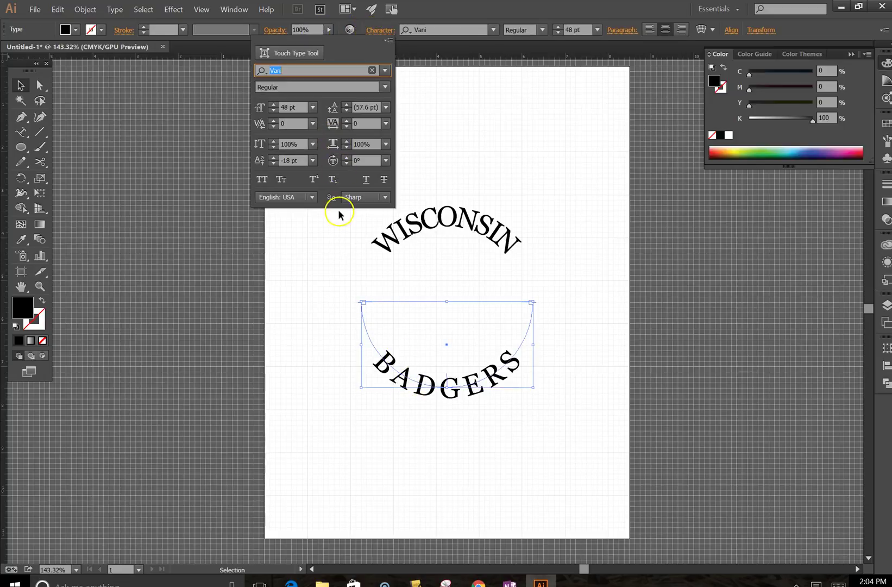
pyautogui.click(273, 125)
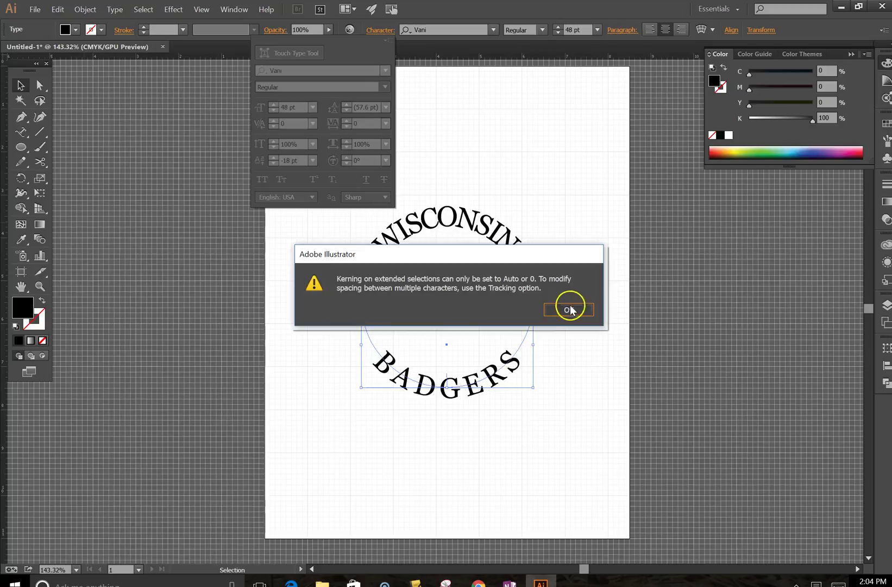
pyautogui.click(569, 310)
pyautogui.click(313, 124)
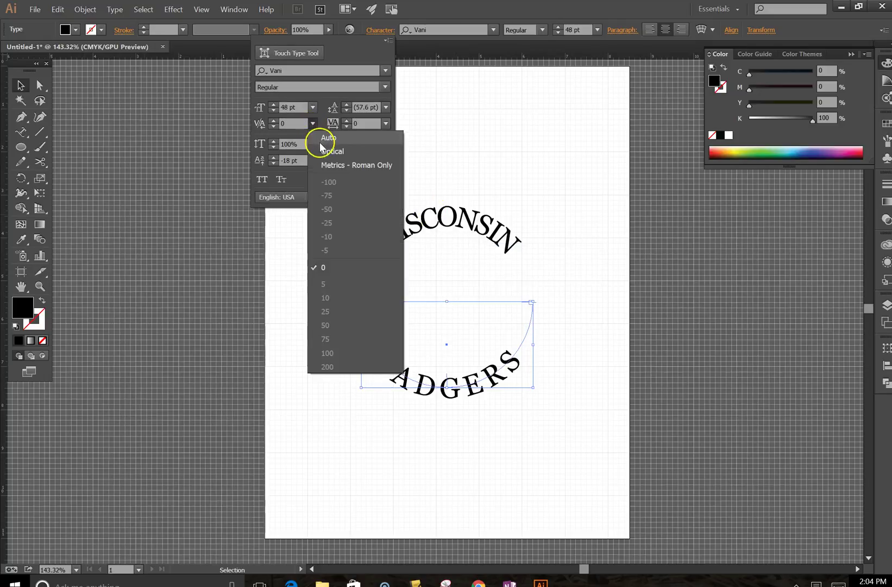
pyautogui.click(319, 141)
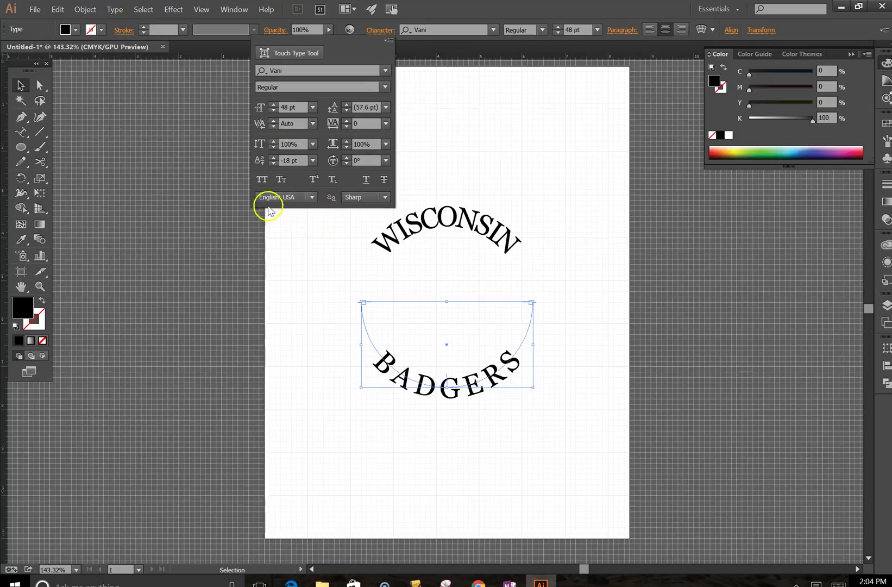
pyautogui.click(410, 170)
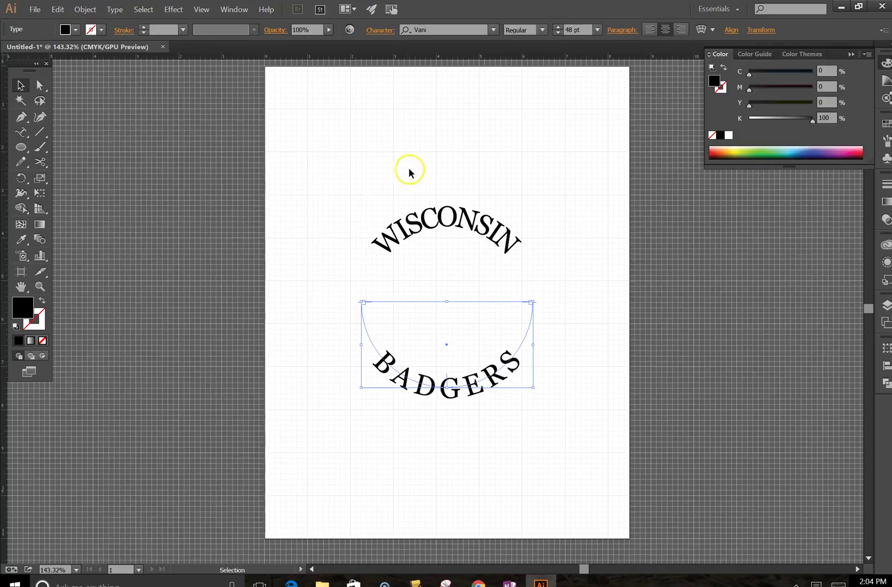
pyautogui.click(378, 193)
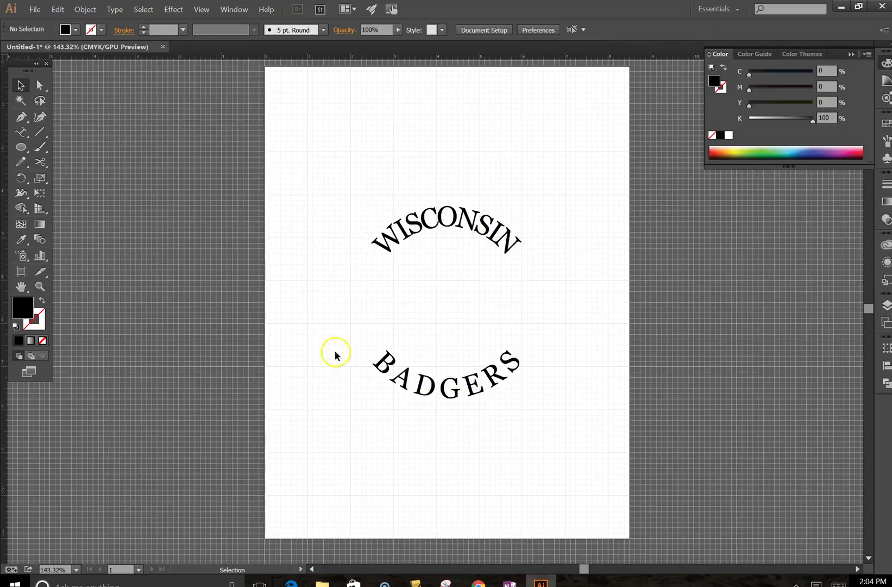